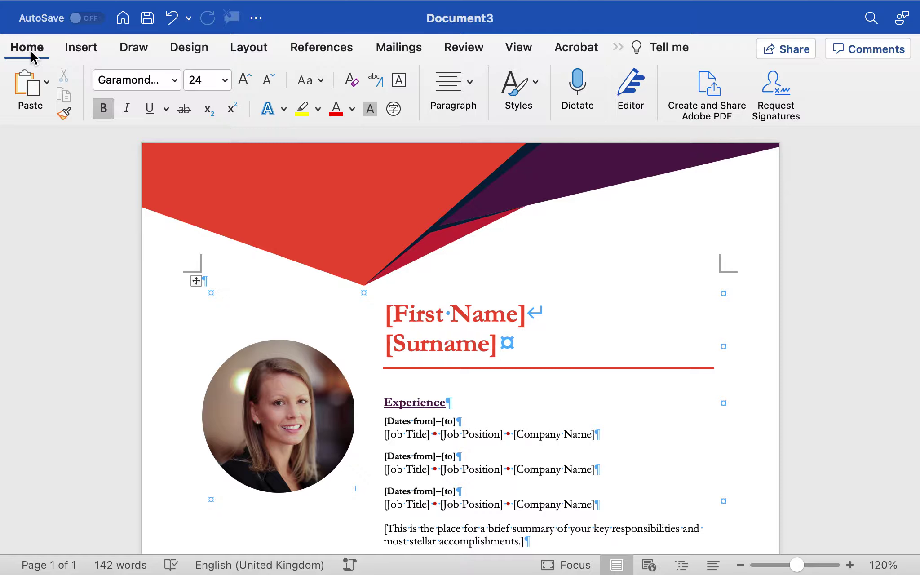
Step: Look through the Insert, Draw, Design, View and References command sets and return to the Home commands
click(76, 53)
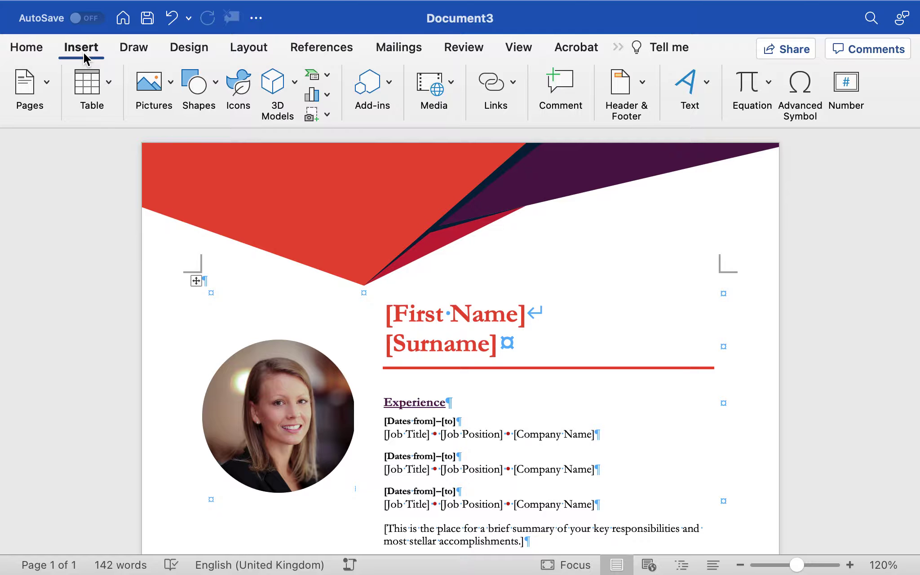
click(127, 48)
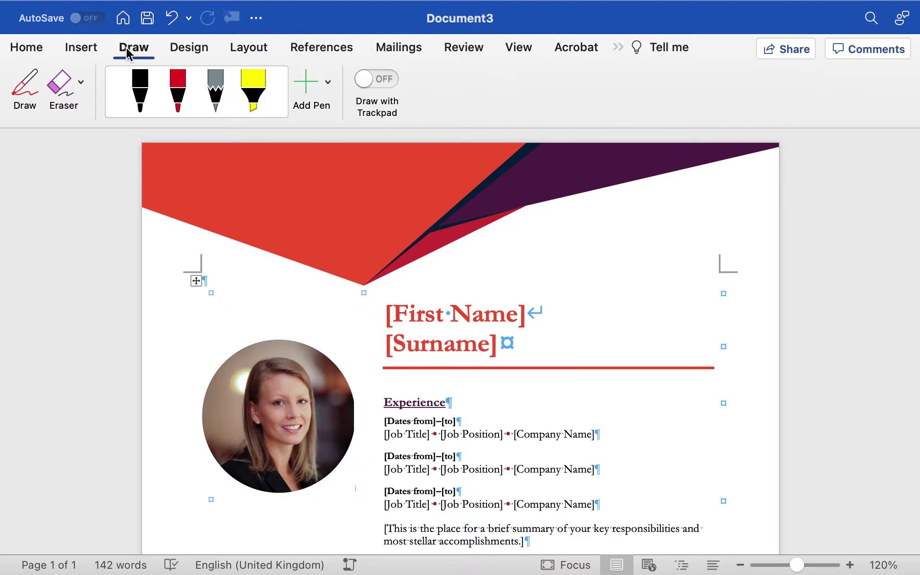
click(193, 48)
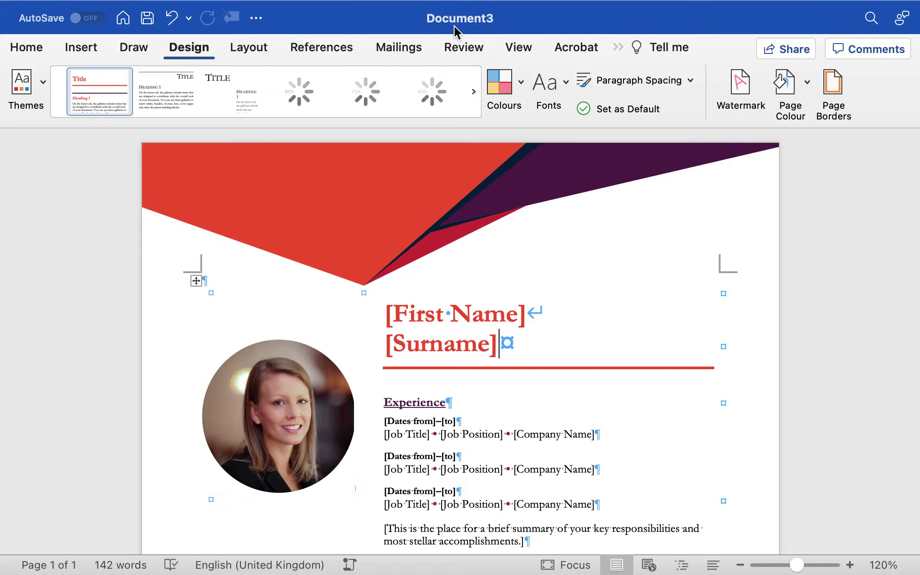
click(516, 48)
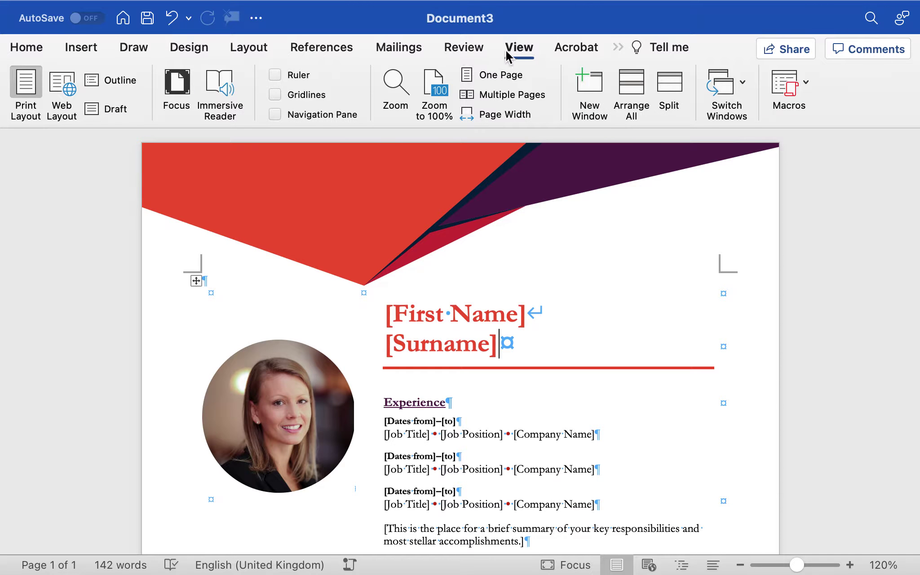
click(326, 55)
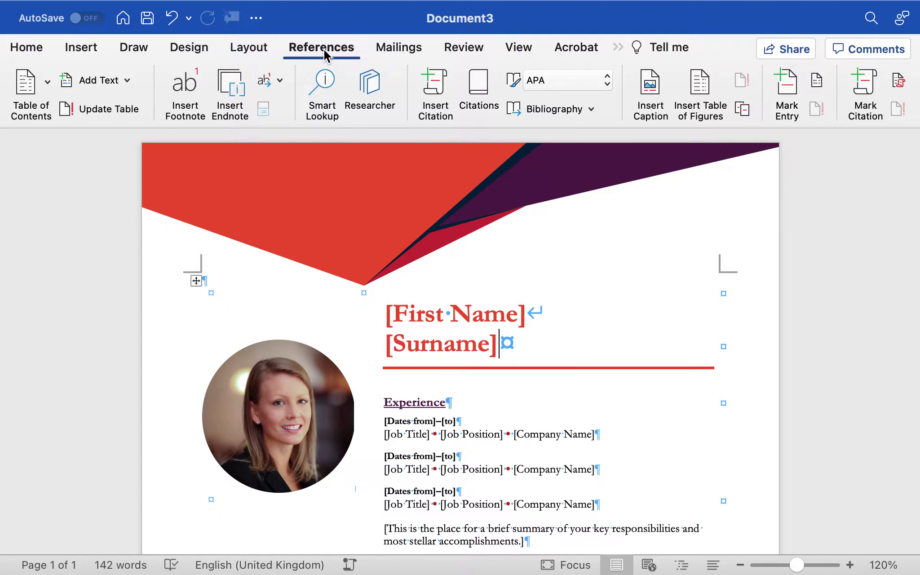
click(27, 50)
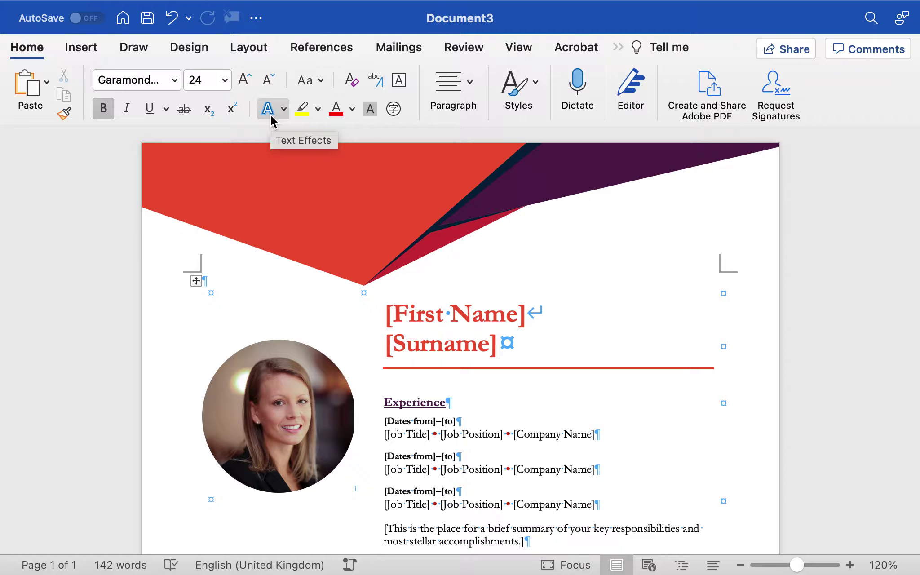
click(80, 304)
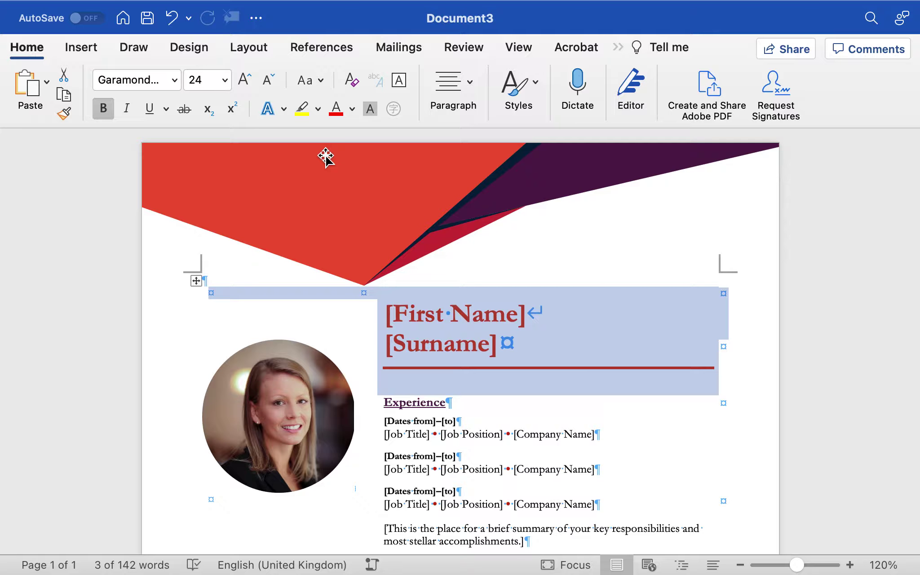
key(super+a)
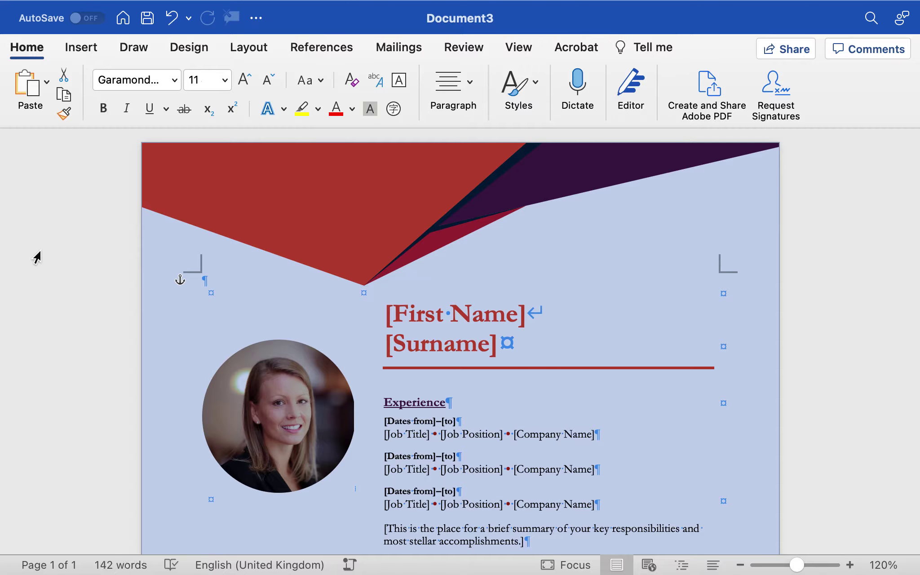
click(831, 252)
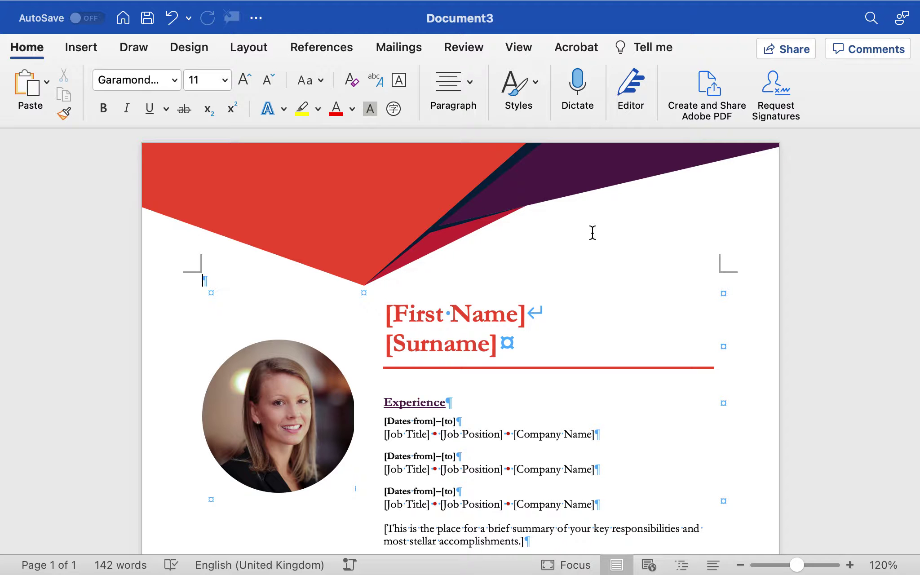
scroll(68, 277, down, 2)
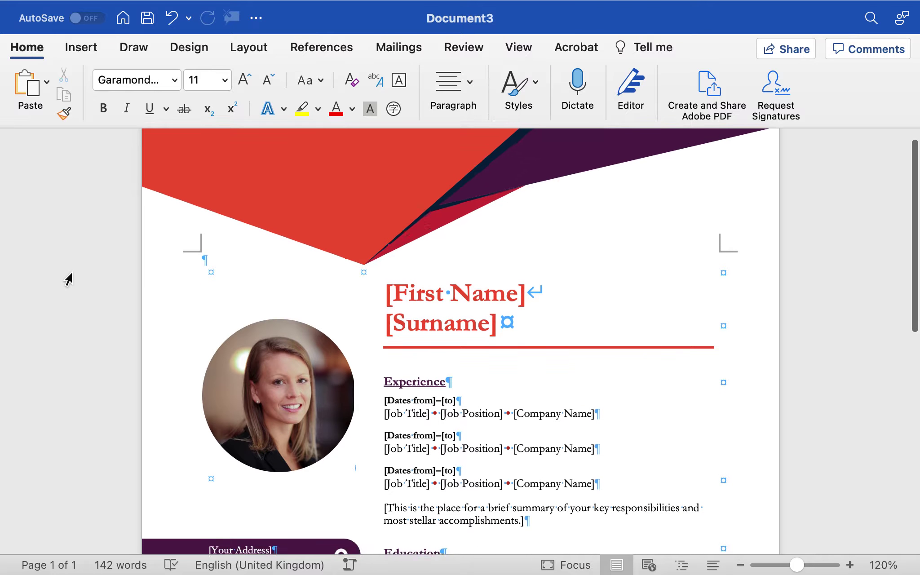
scroll(68, 277, up, 1)
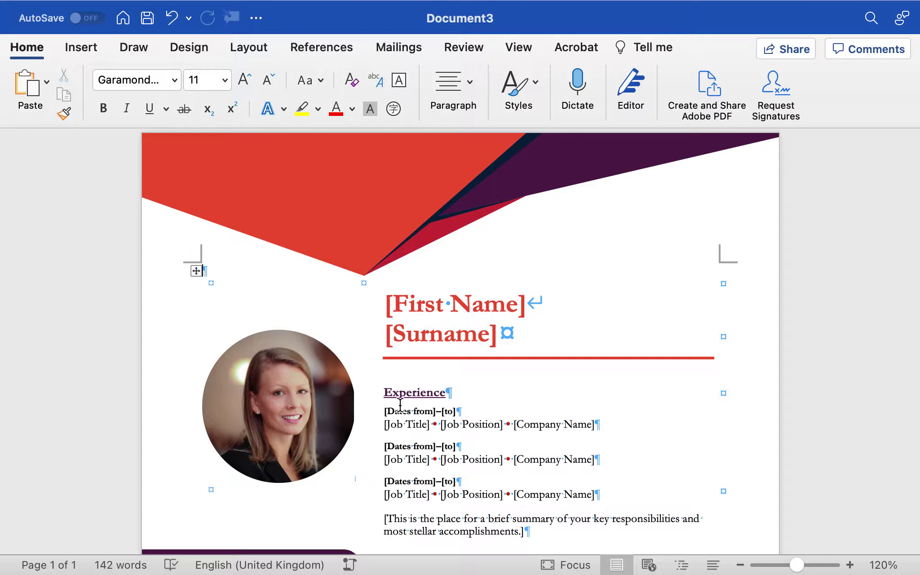
Step: Select the portrait photo and check which contextual formatting and table tools are offered for it
click(256, 399)
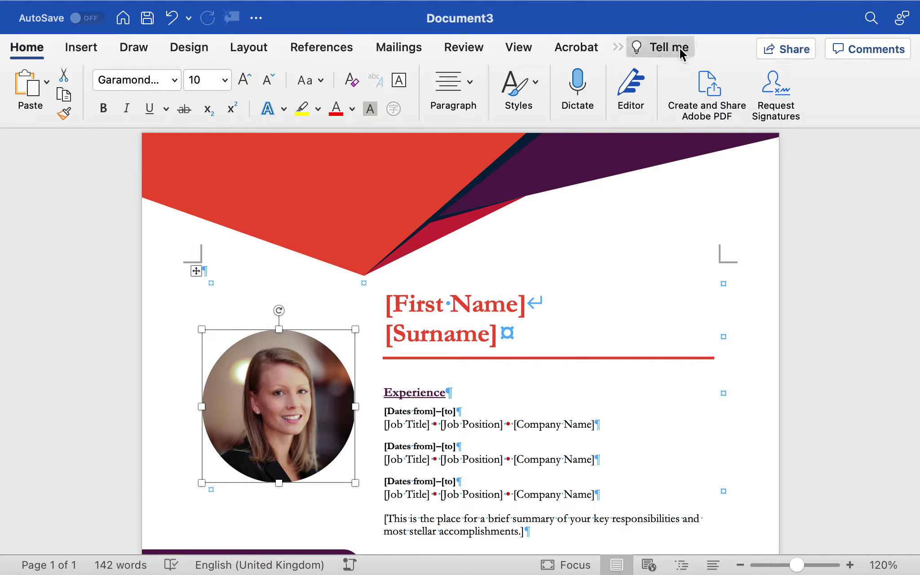
click(617, 50)
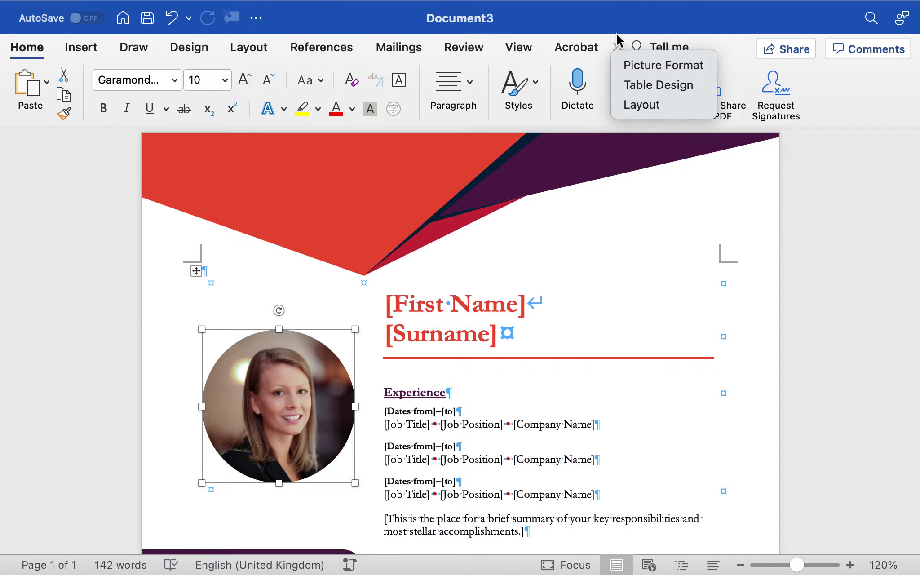
click(267, 385)
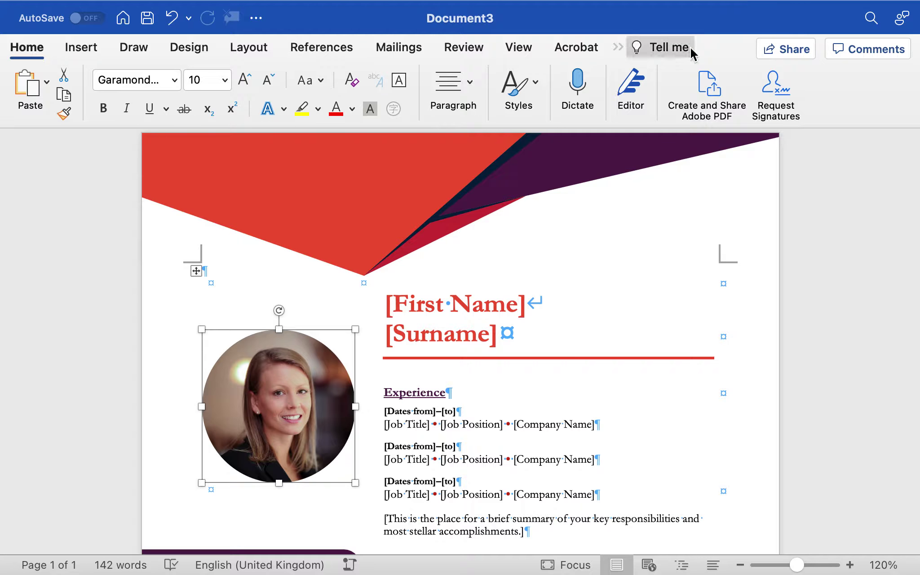
click(617, 48)
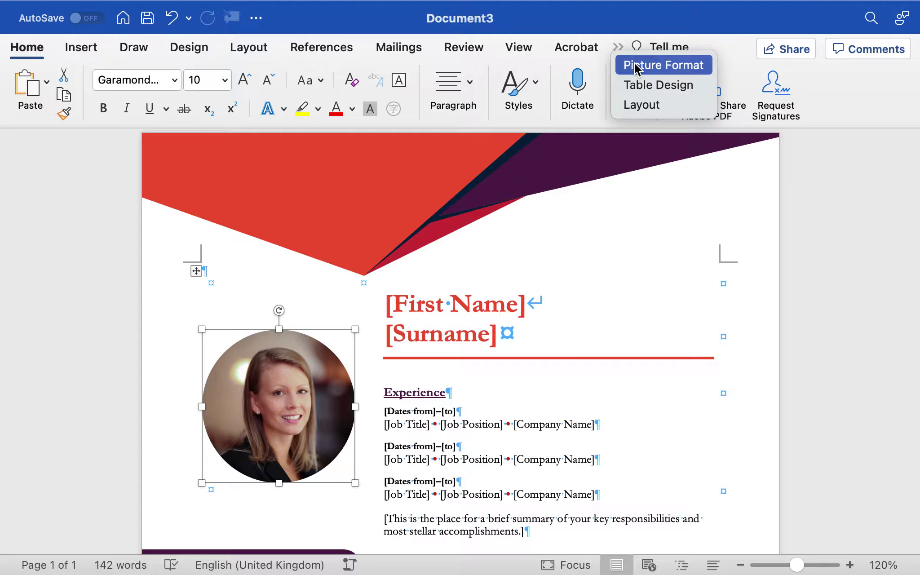
click(163, 272)
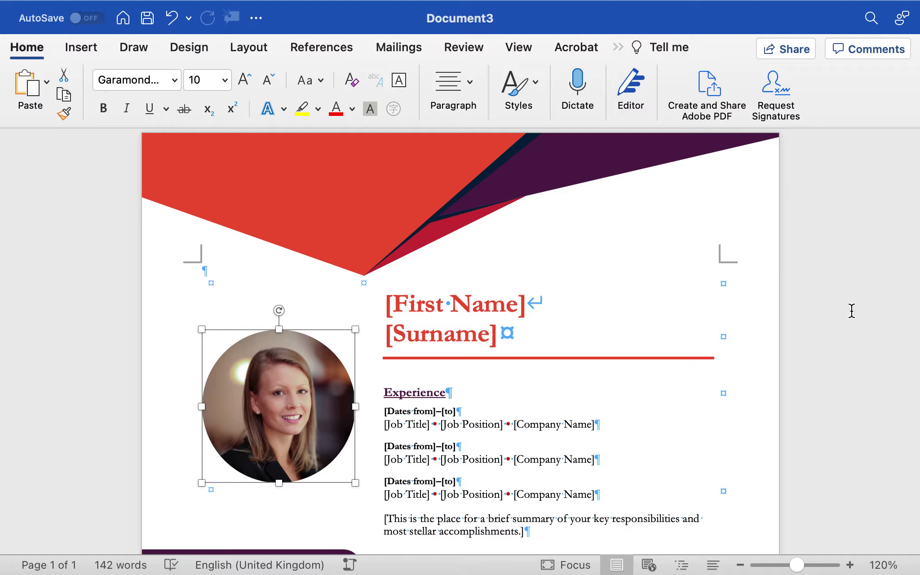
Step: Place the cursor in the first-name heading and check which contextual table tools are offered there
click(694, 308)
click(617, 48)
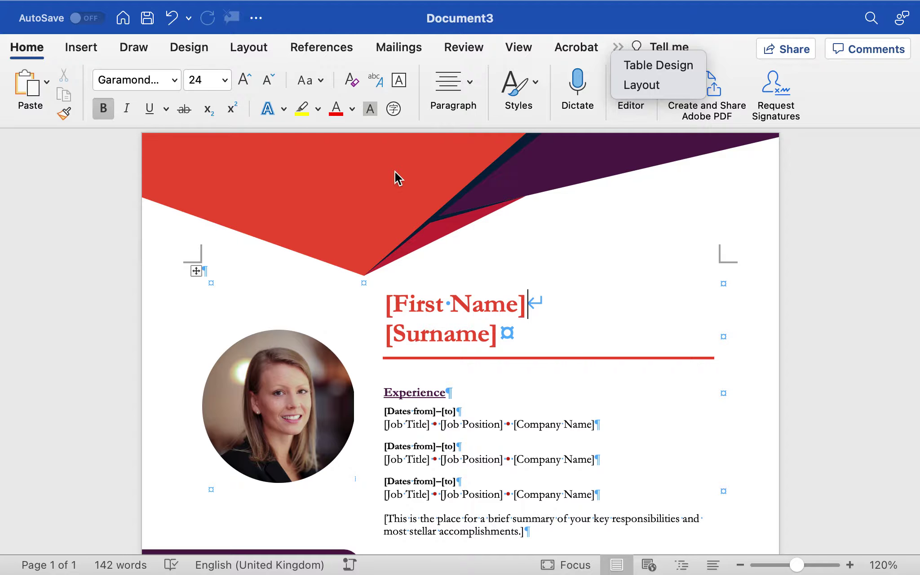
click(408, 196)
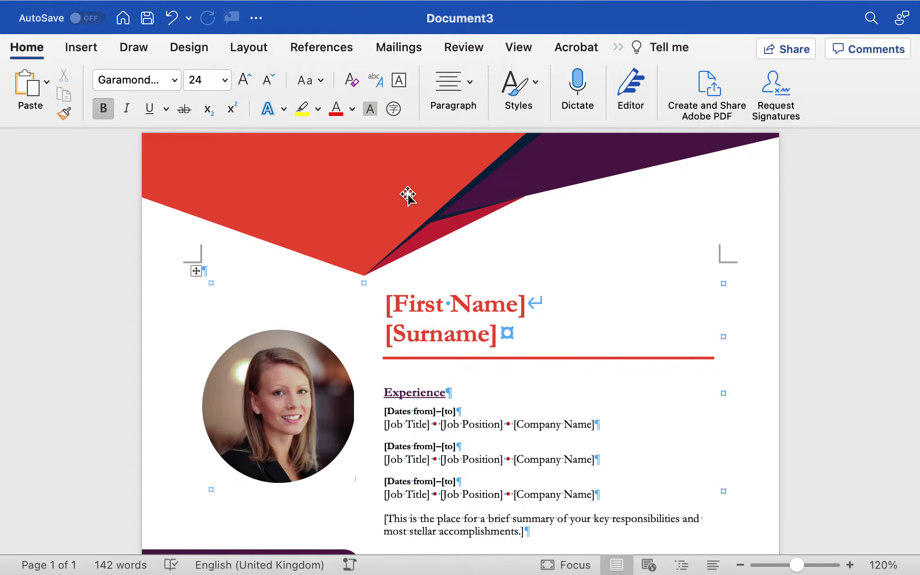
click(618, 46)
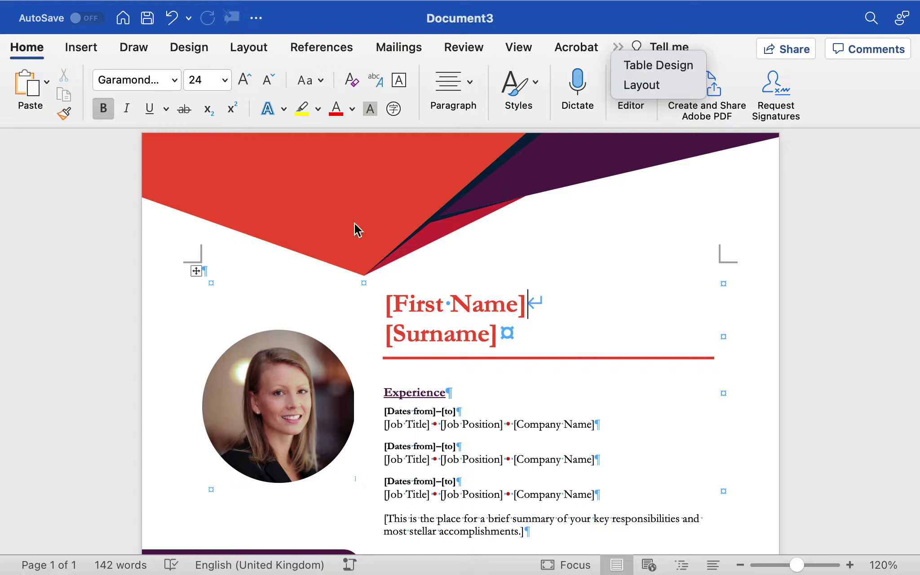
click(357, 229)
click(617, 47)
click(343, 237)
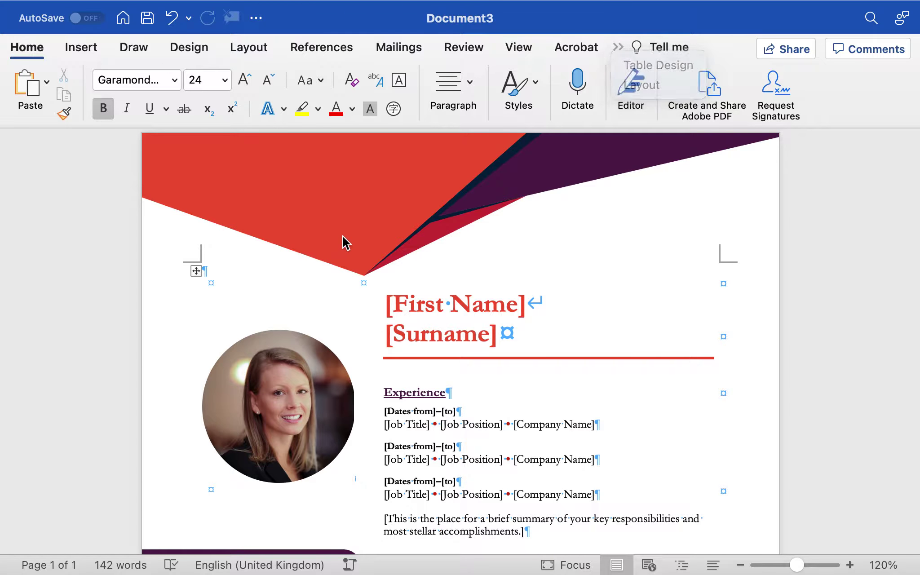
click(94, 390)
click(768, 488)
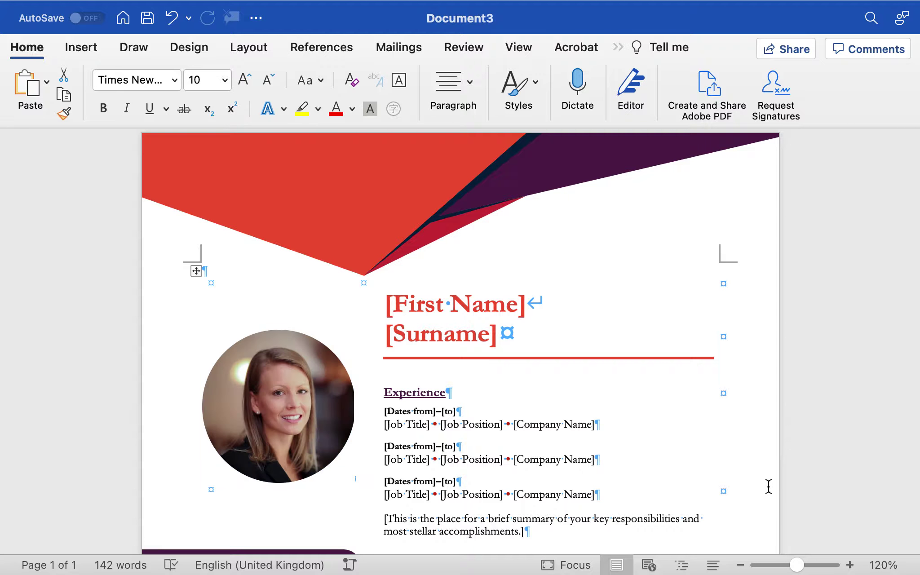
Step: Select the red header shape, check its contextual format tools, and return to the name heading
click(318, 173)
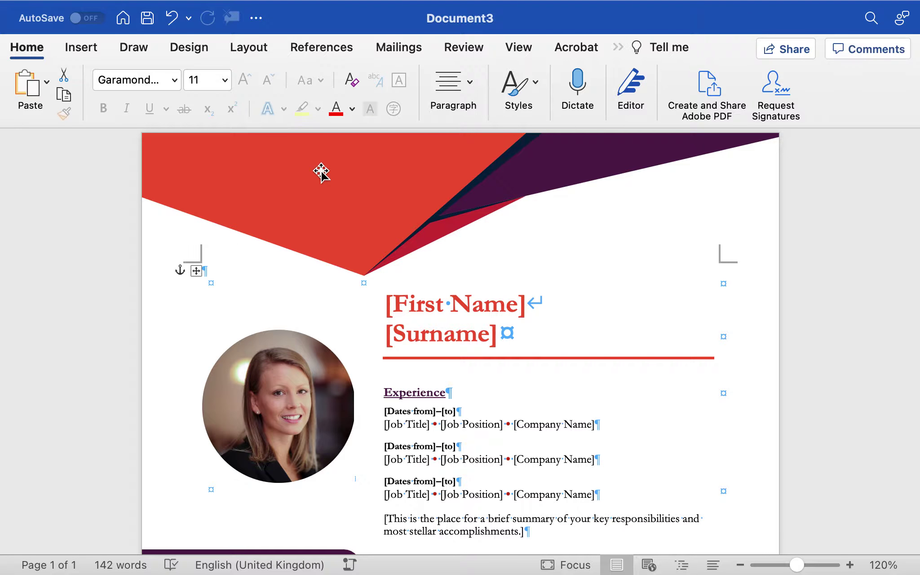
click(619, 46)
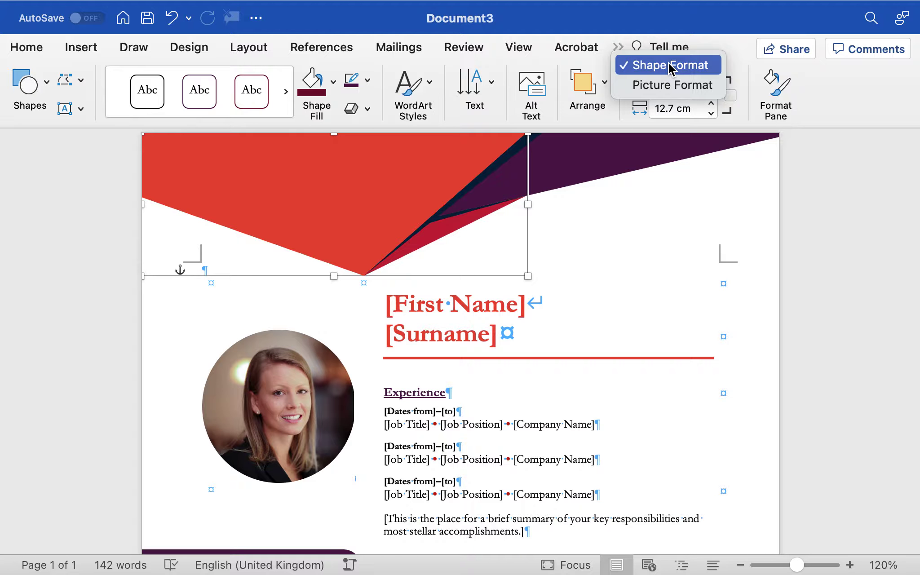
click(826, 295)
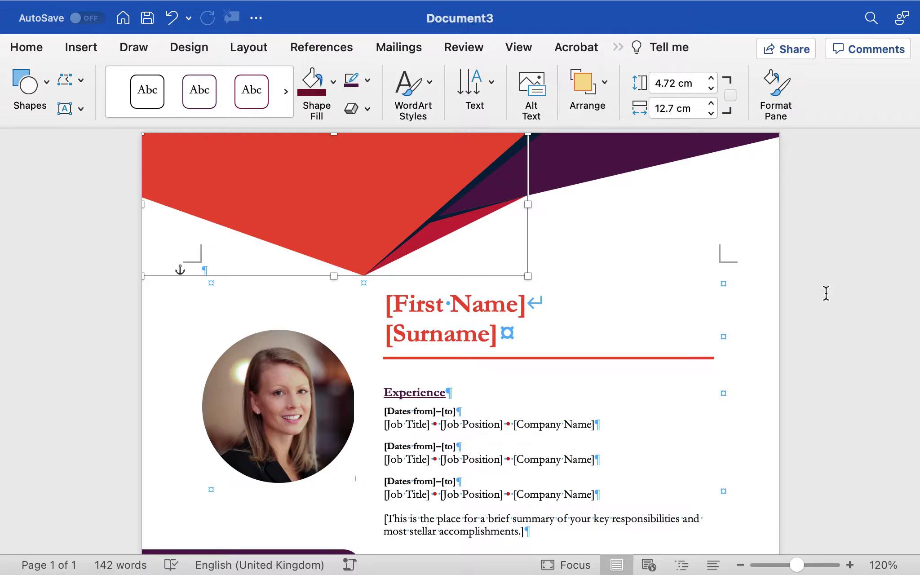
click(634, 300)
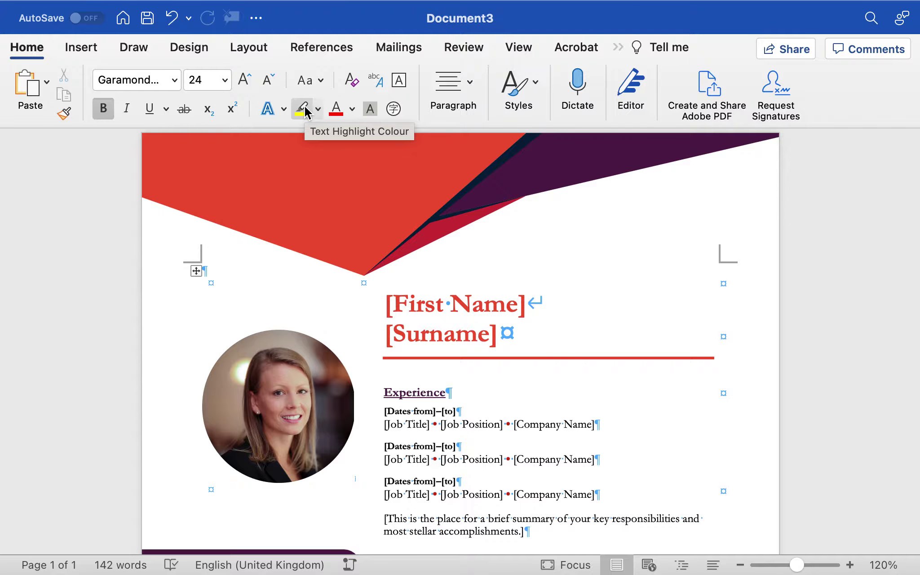
Step: Examine the Quick Access Toolbar and Ribbon customisation settings, including Home's Clipboard and Font groups, and close the preferences without saving
click(257, 20)
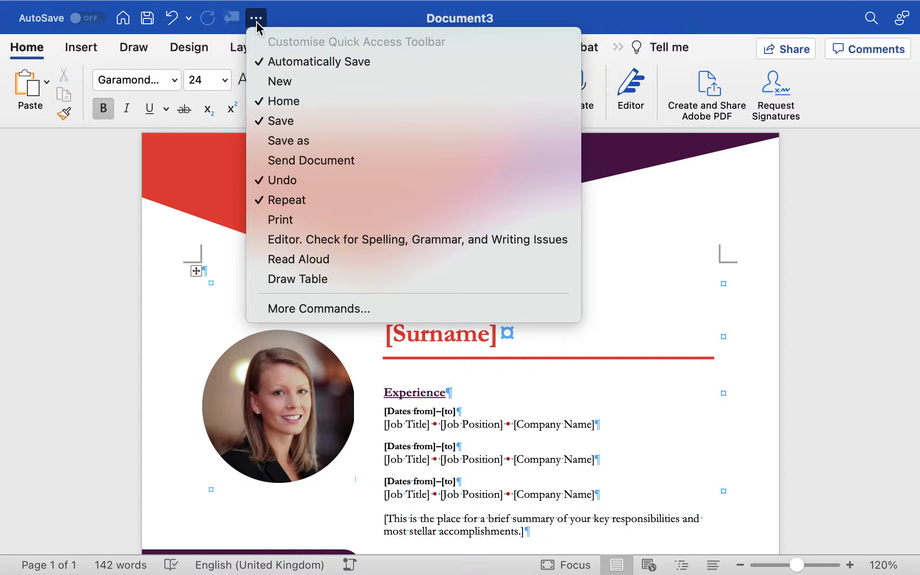
click(288, 309)
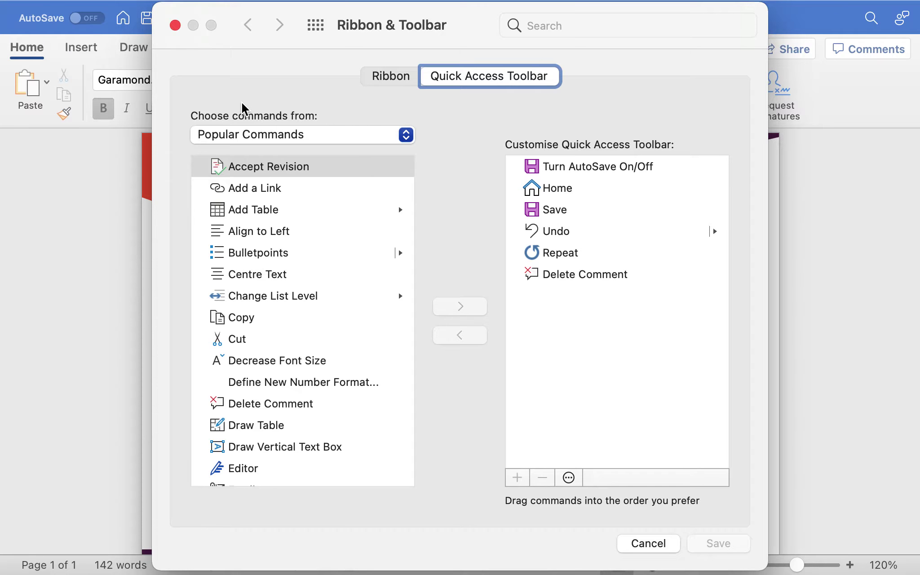
click(389, 80)
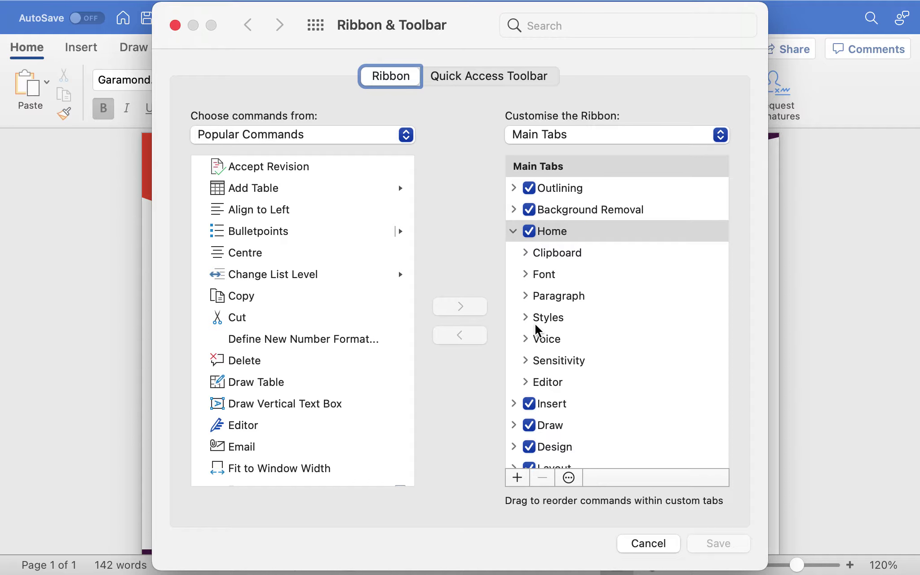
click(524, 253)
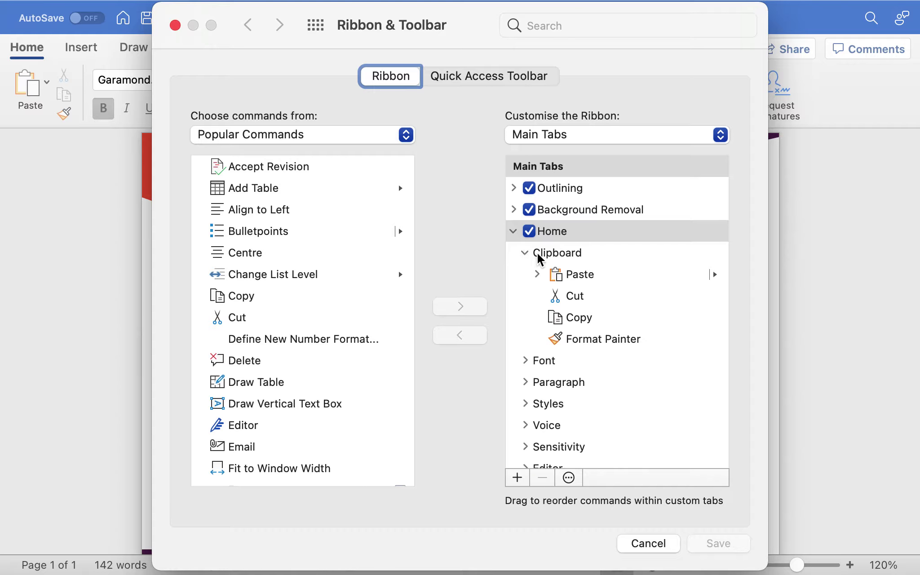
drag(559, 253, 526, 382)
click(524, 360)
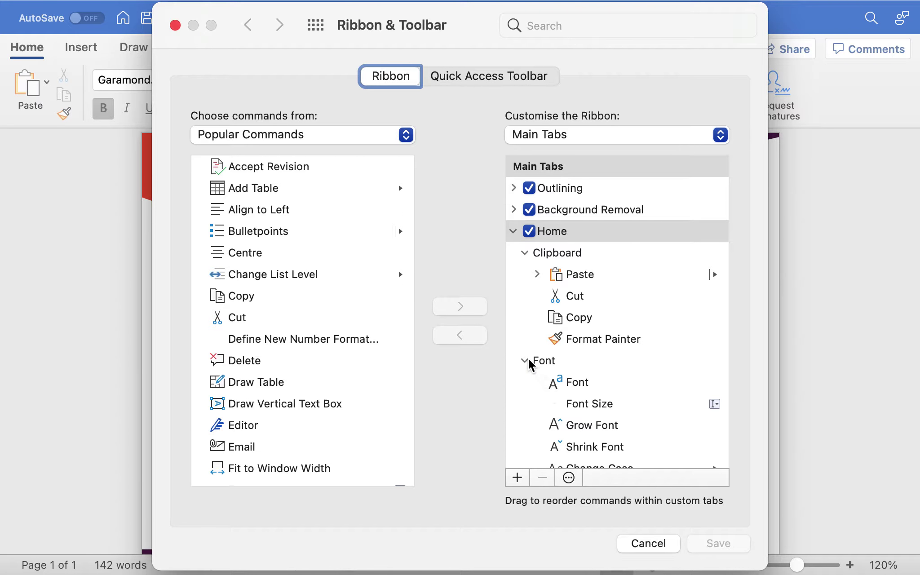
click(526, 360)
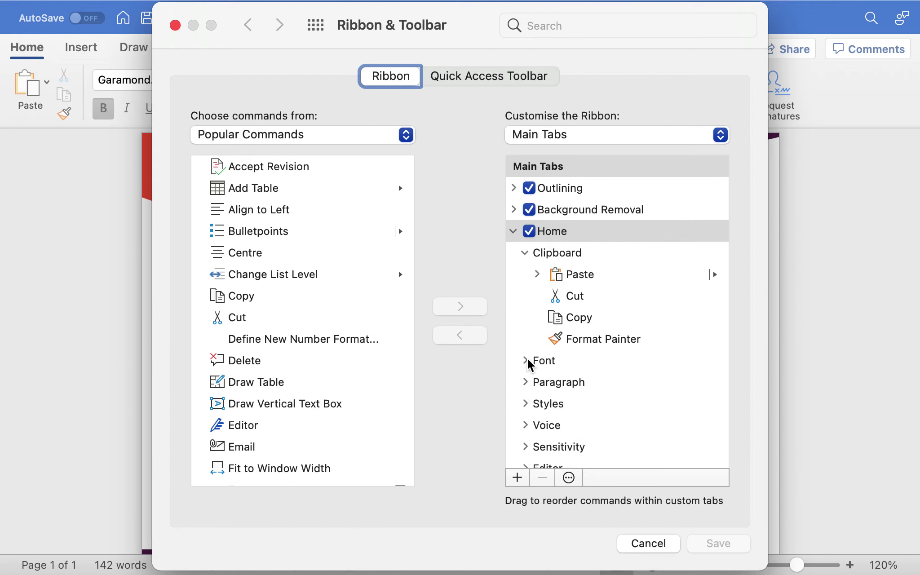
click(525, 251)
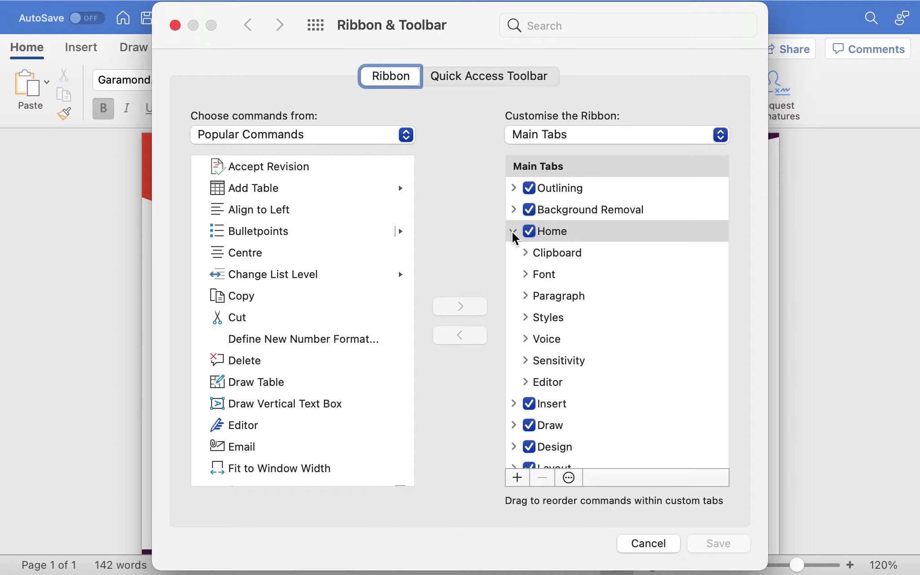
click(647, 542)
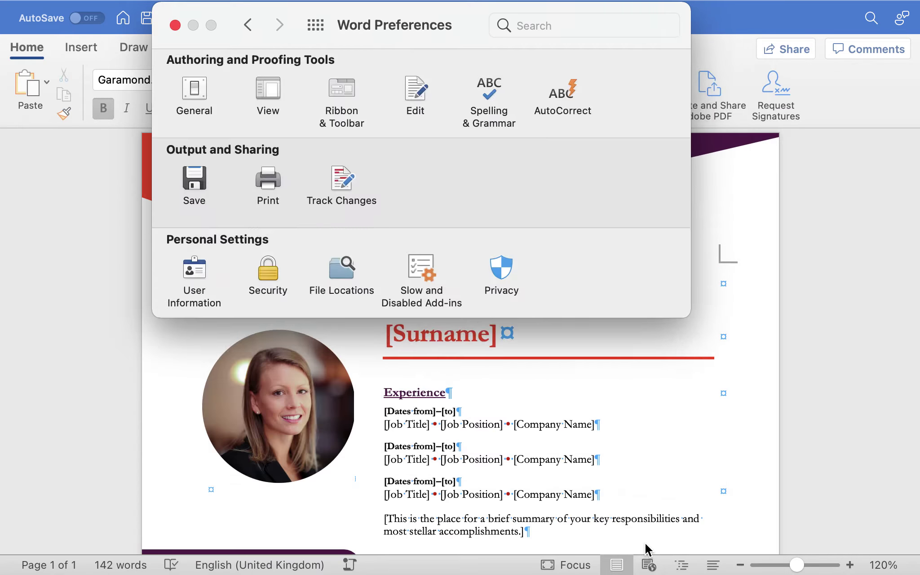
click(175, 25)
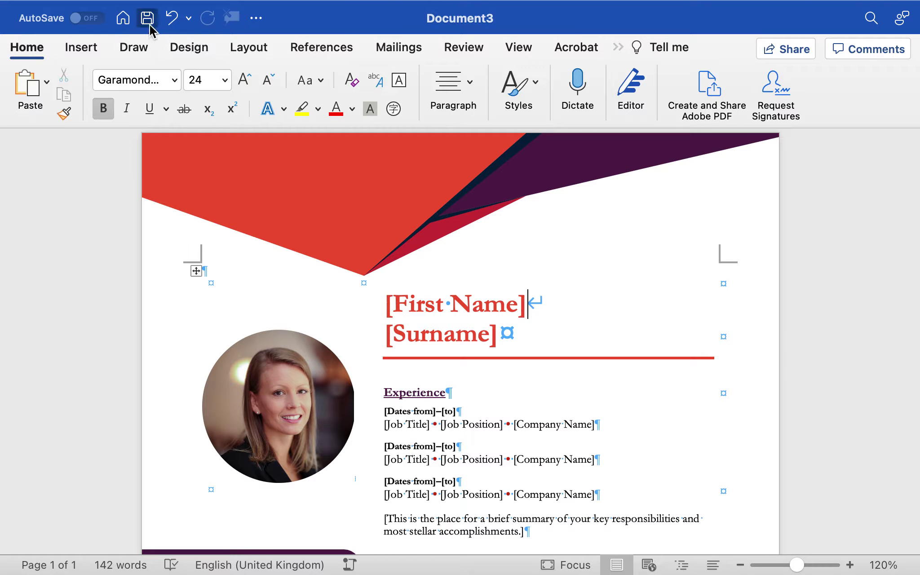
click(263, 23)
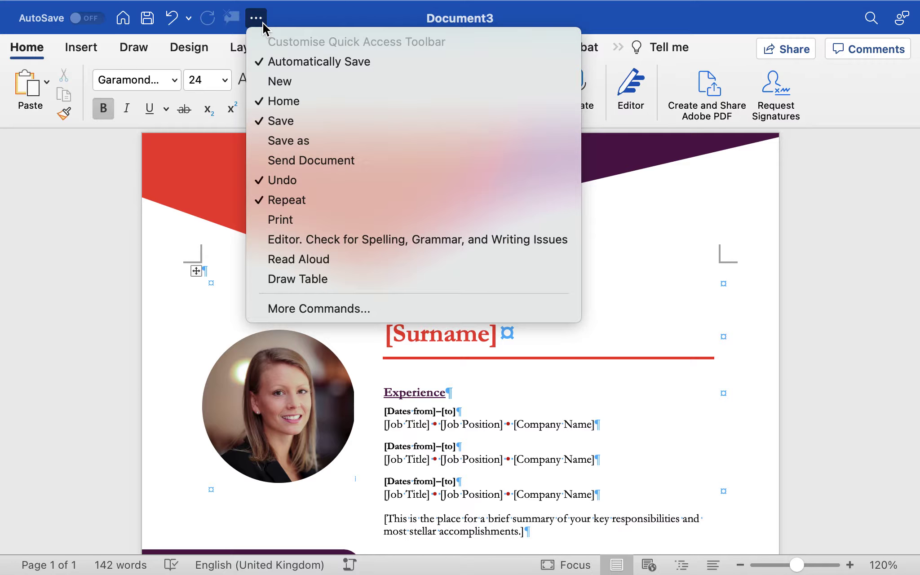
click(283, 308)
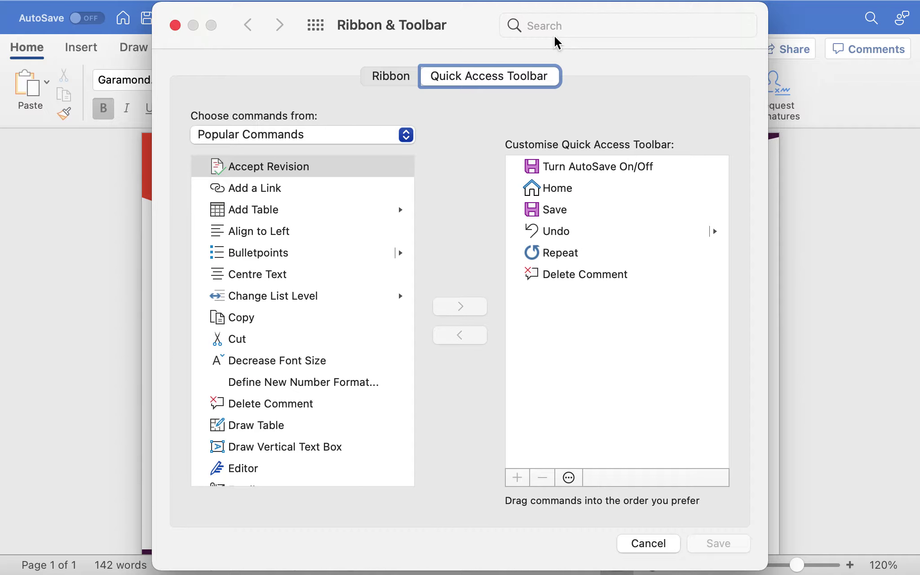
click(539, 28)
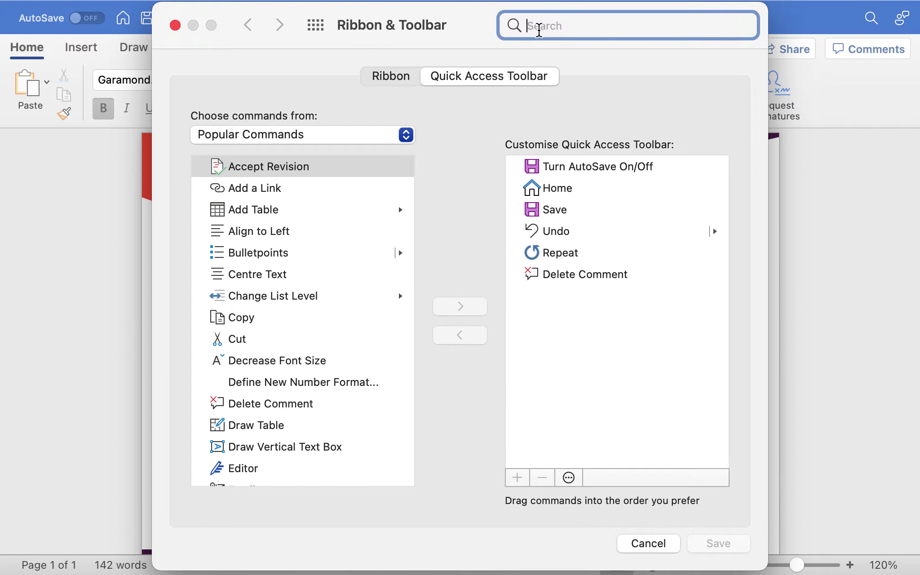
text(c)
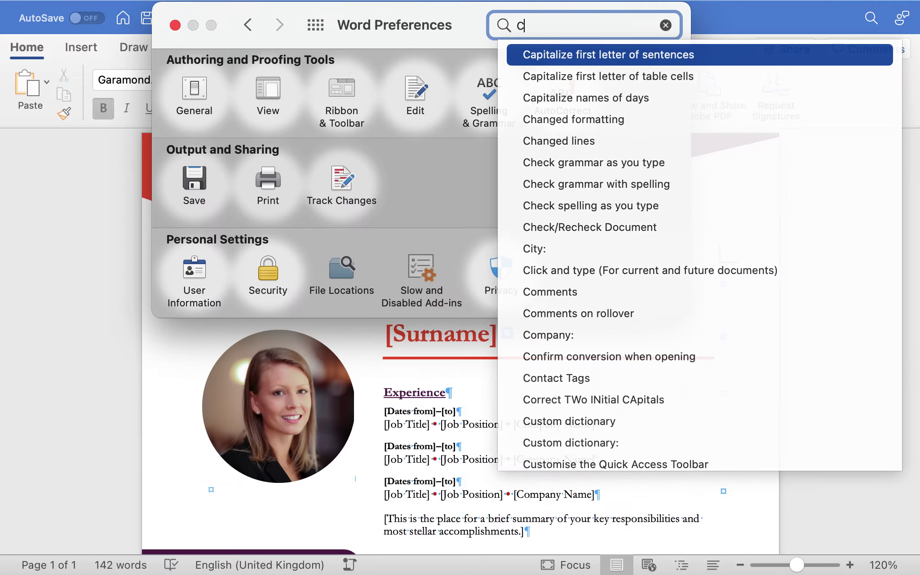
click(175, 25)
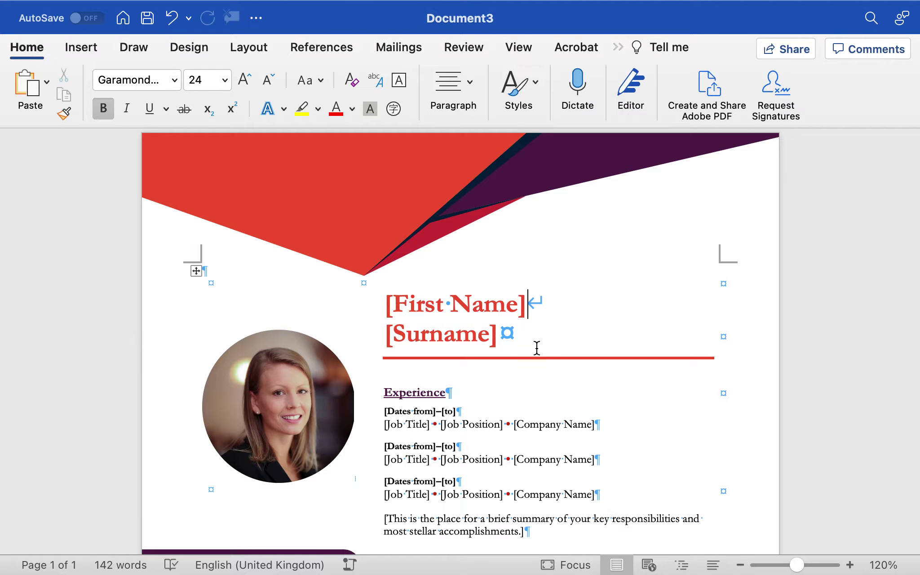
Step: Replace the first-name placeholder in the heading with "Customize the Ribbon" and clear that heading line
click(432, 305)
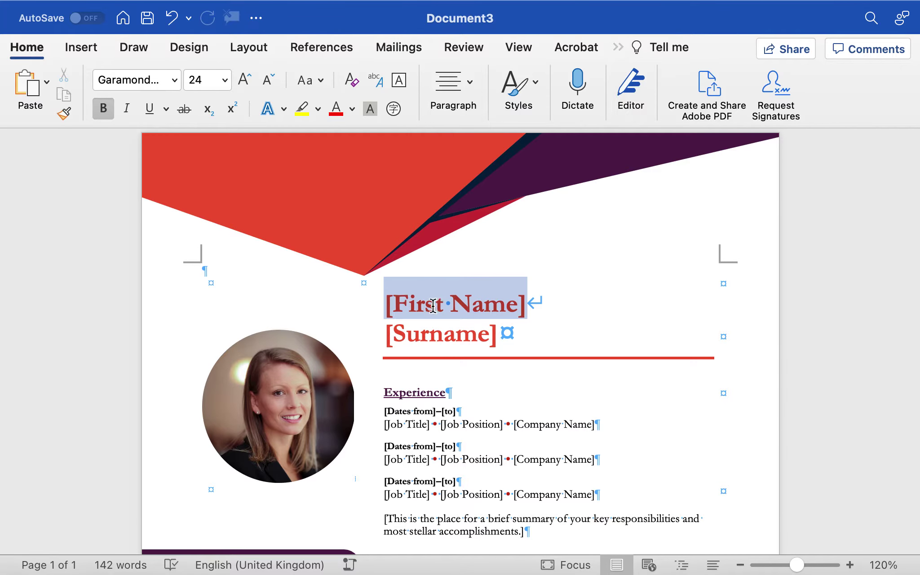
text(Cus)
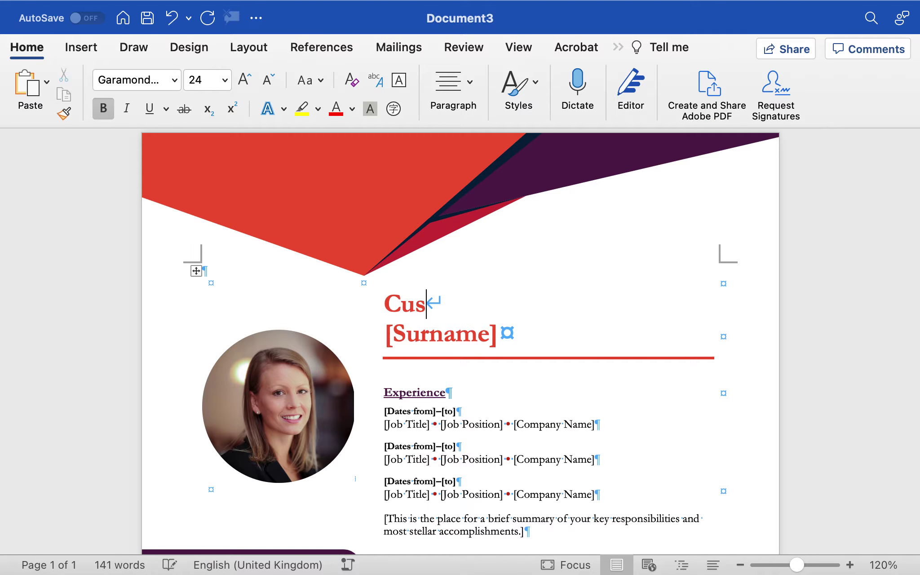
text(tomize )
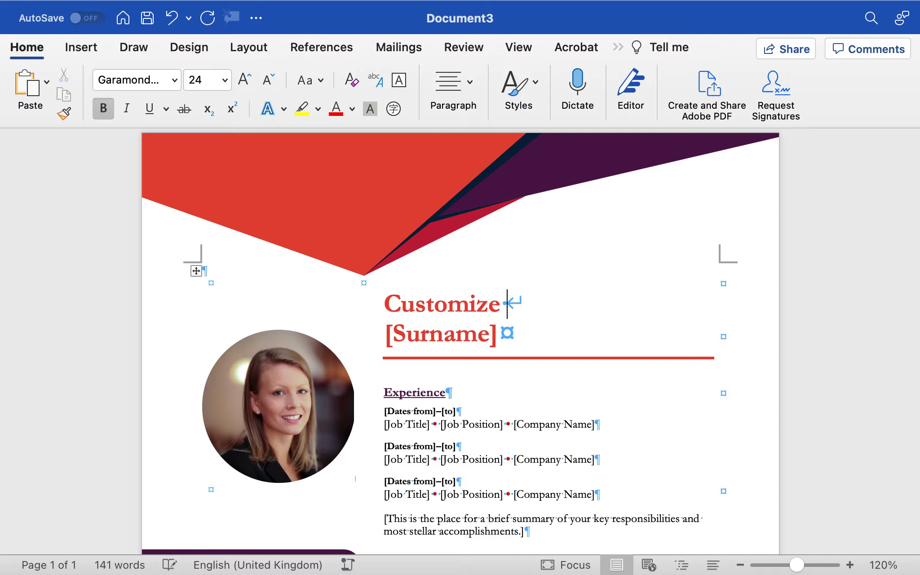
text(the )
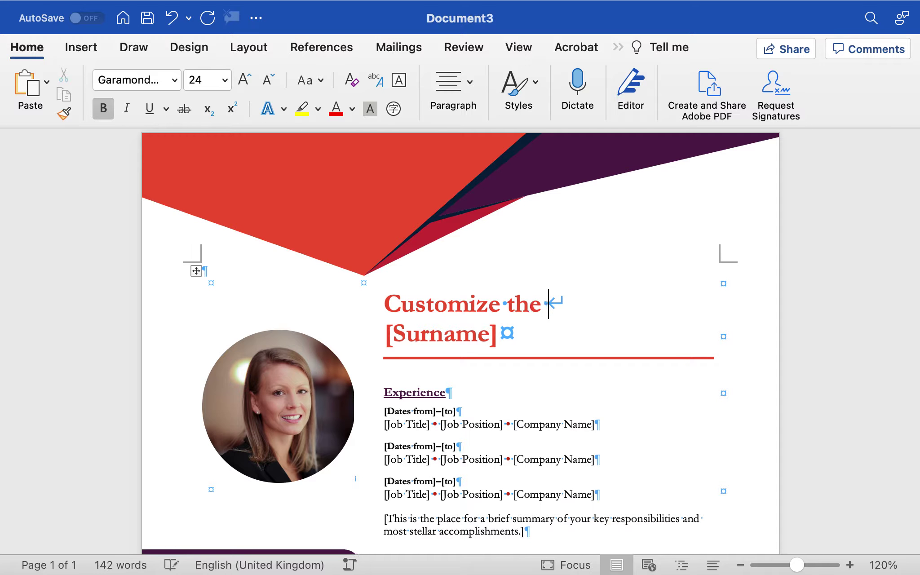
text(Ribbon)
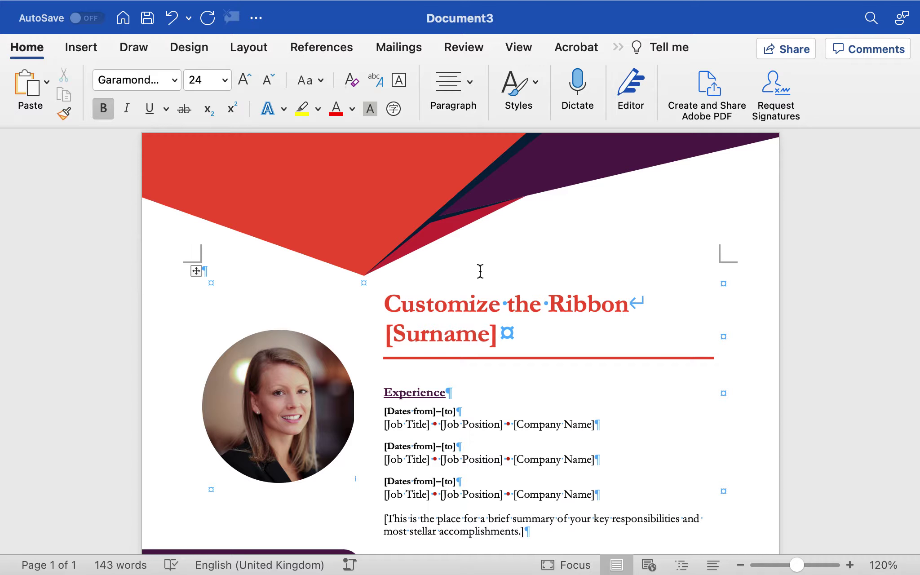
drag(631, 308, 419, 313)
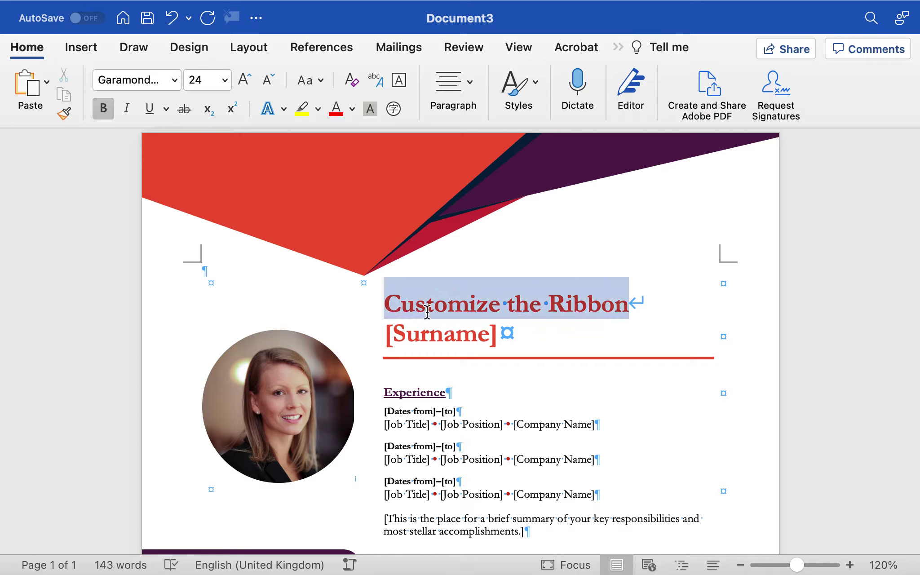
key(BackSpace)
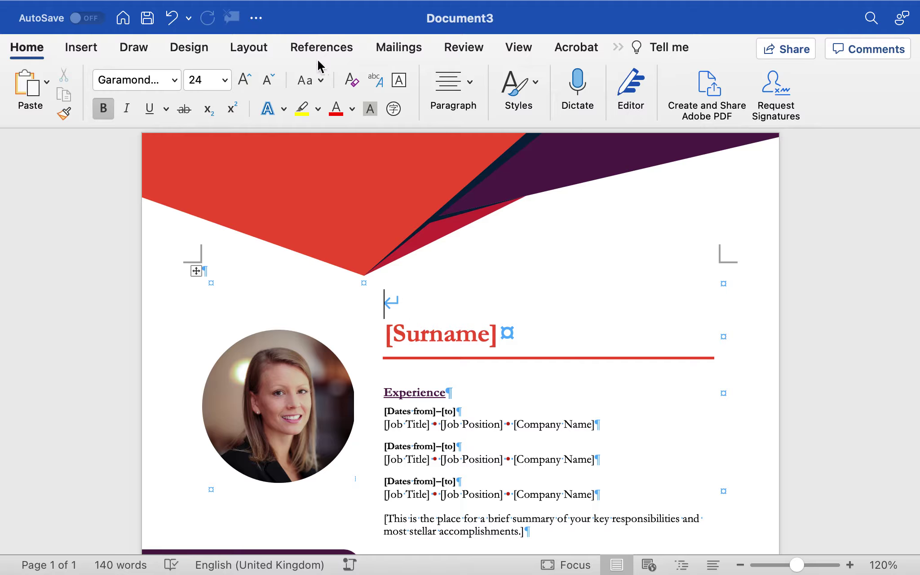
Step: Hide the Home tab in the Ribbon customisation settings, save the change and close the preferences
click(256, 18)
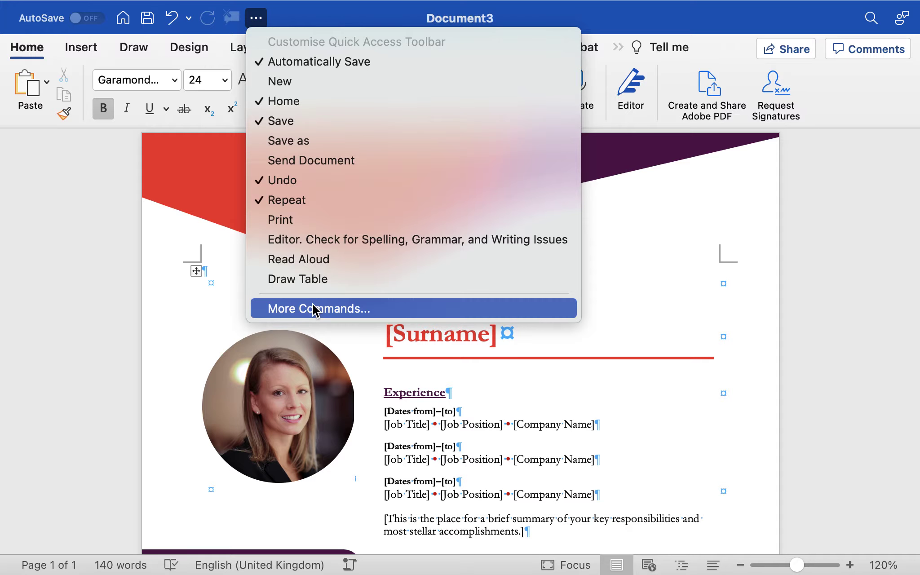
click(835, 101)
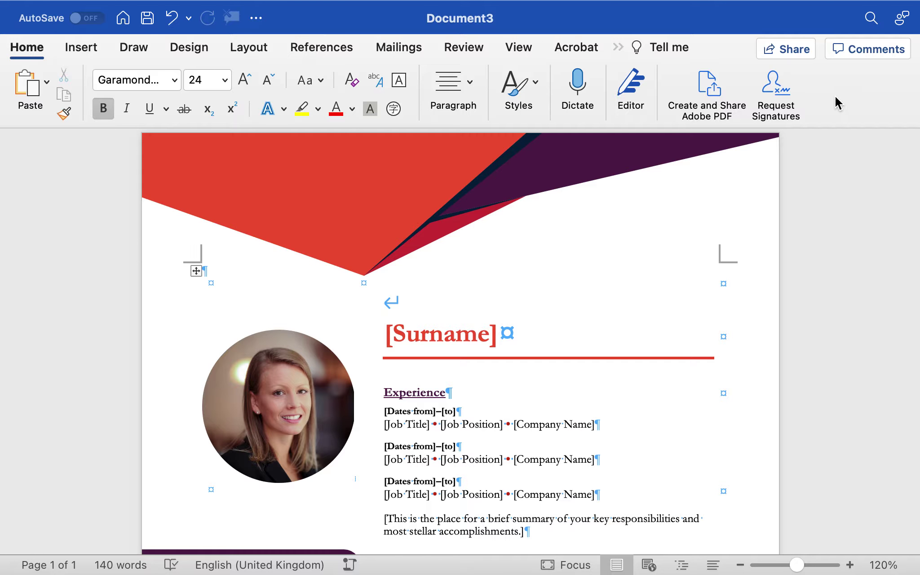
click(256, 18)
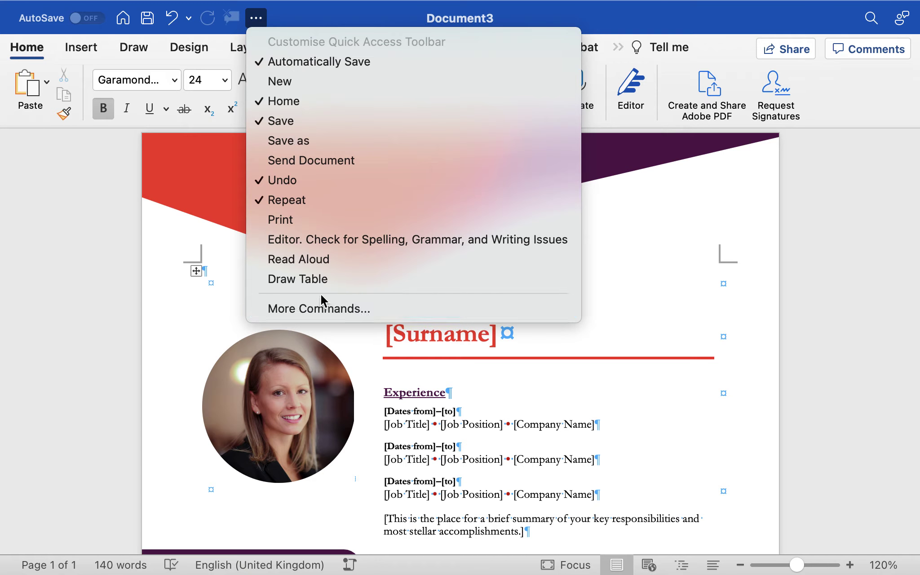
click(316, 309)
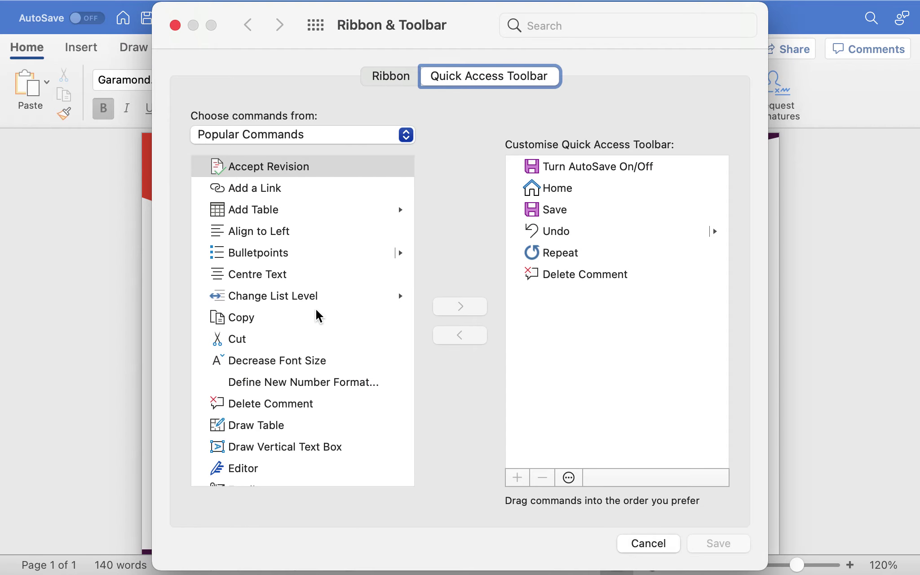
click(389, 77)
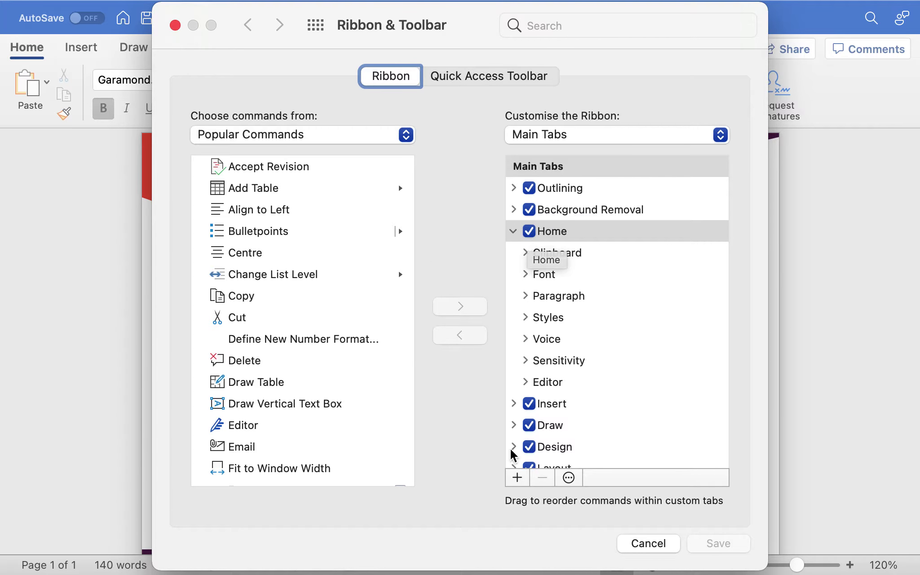
scroll(588, 290, down, 1)
scroll(579, 281, up, 1)
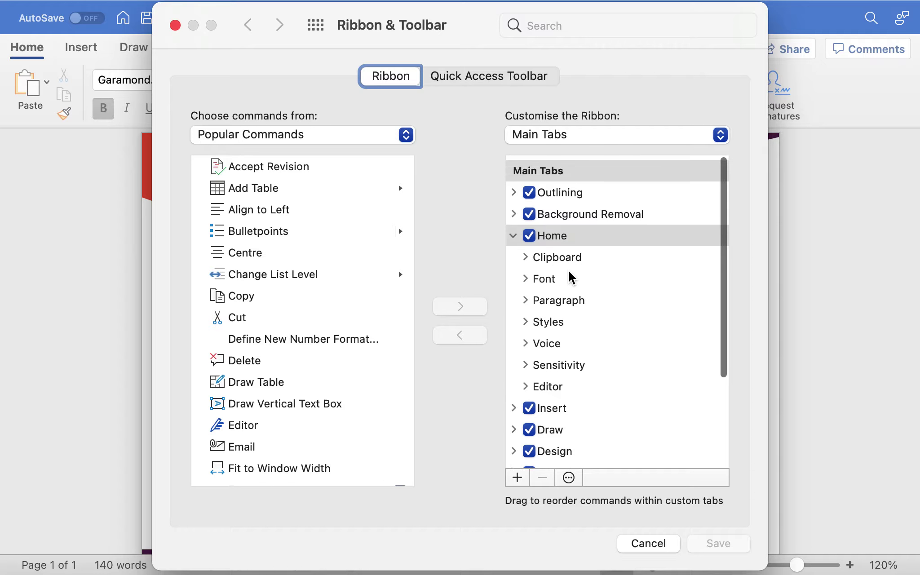
click(529, 231)
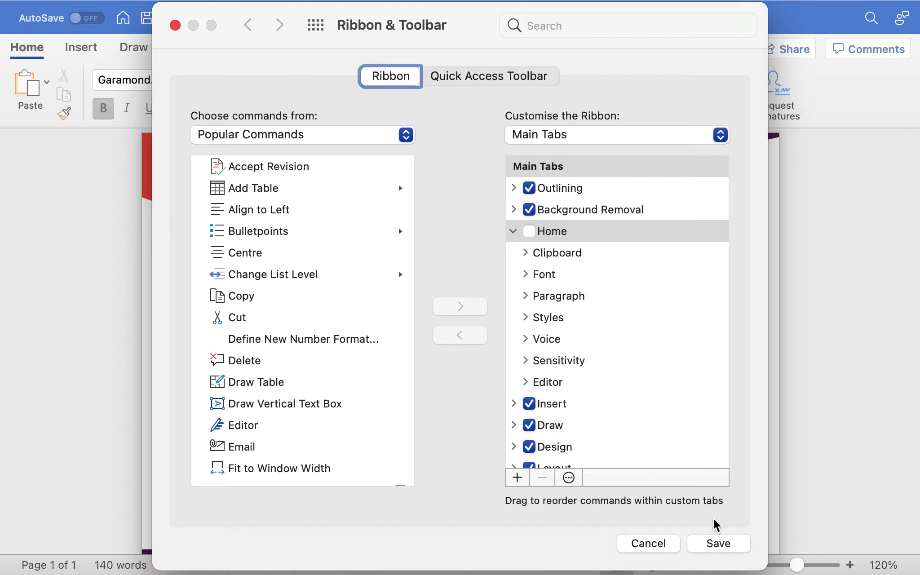
click(719, 544)
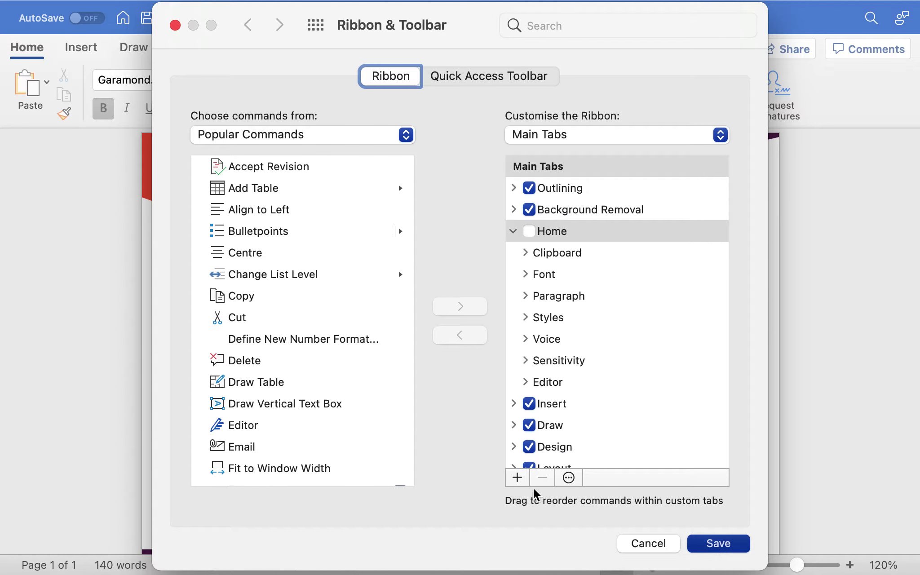
click(720, 543)
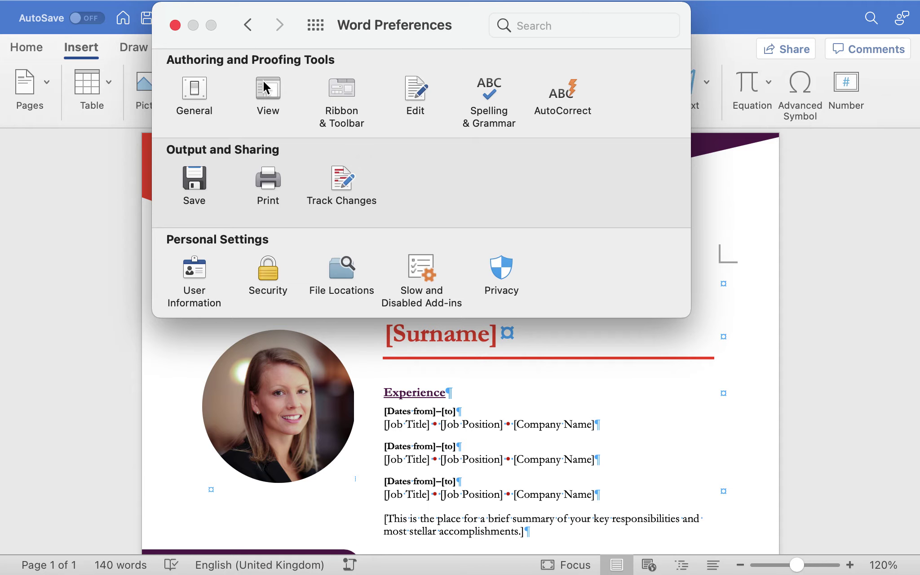
click(175, 25)
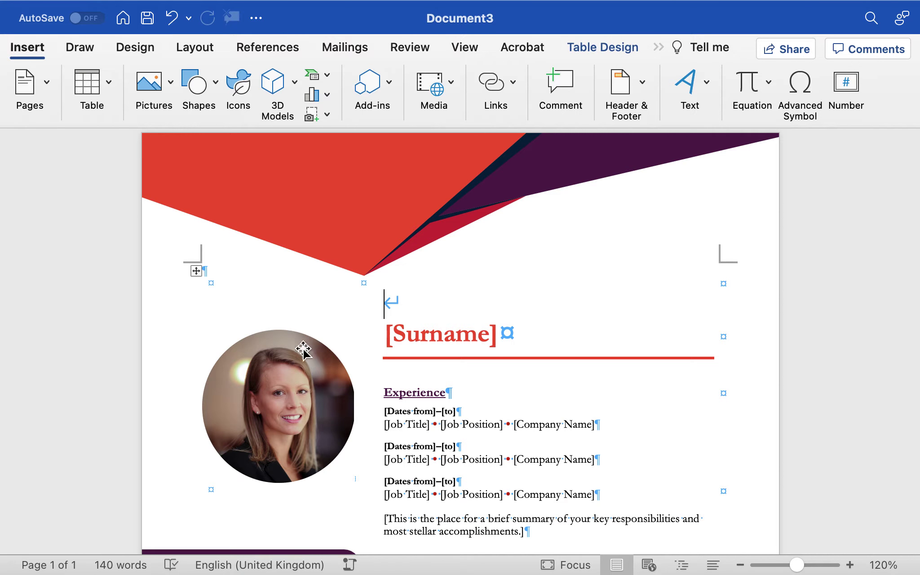
Step: Select the portrait photo, check which contextual ribbon tabs are offered for it, and select the whole document
click(283, 391)
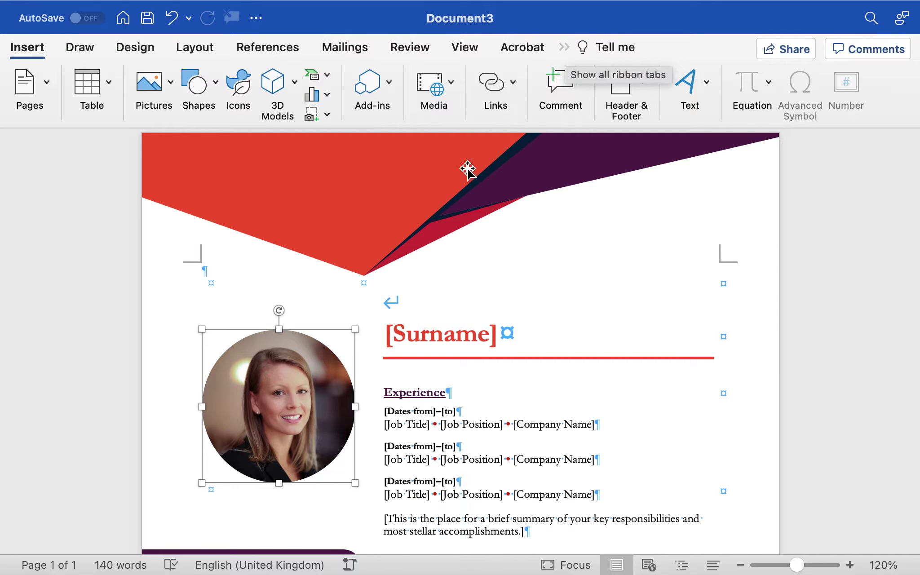
click(563, 47)
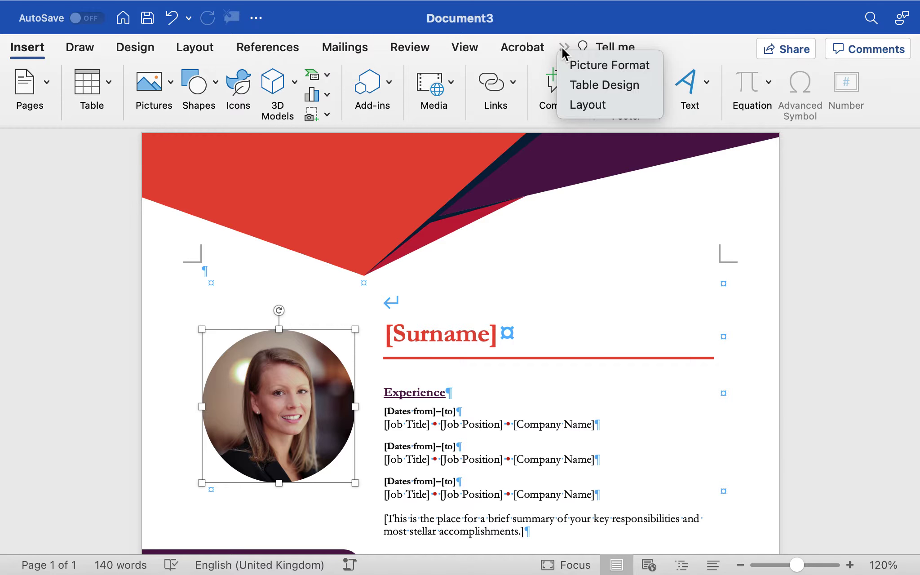
click(55, 359)
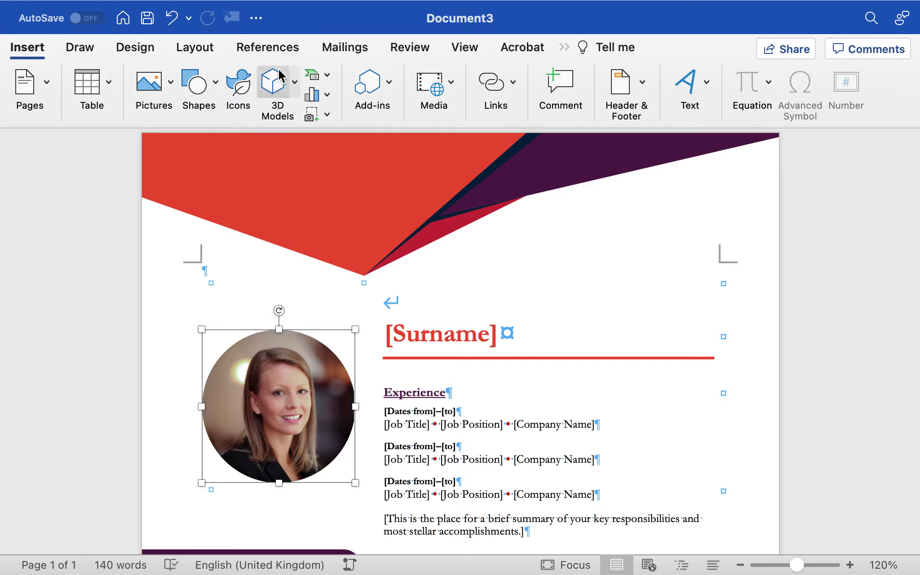
key(super+a)
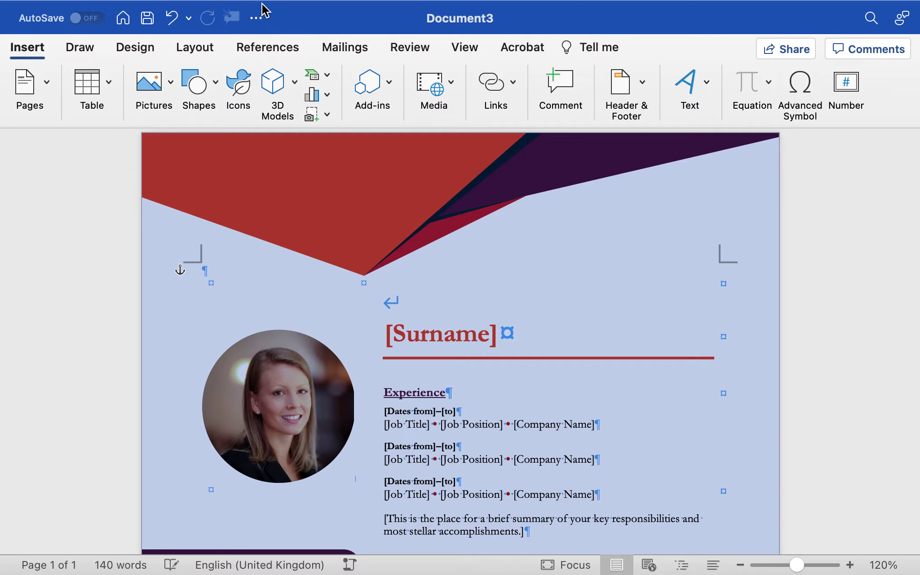
Step: Re-enable the Home tab in the Ribbon customisation settings, save the change and close the preferences
click(256, 18)
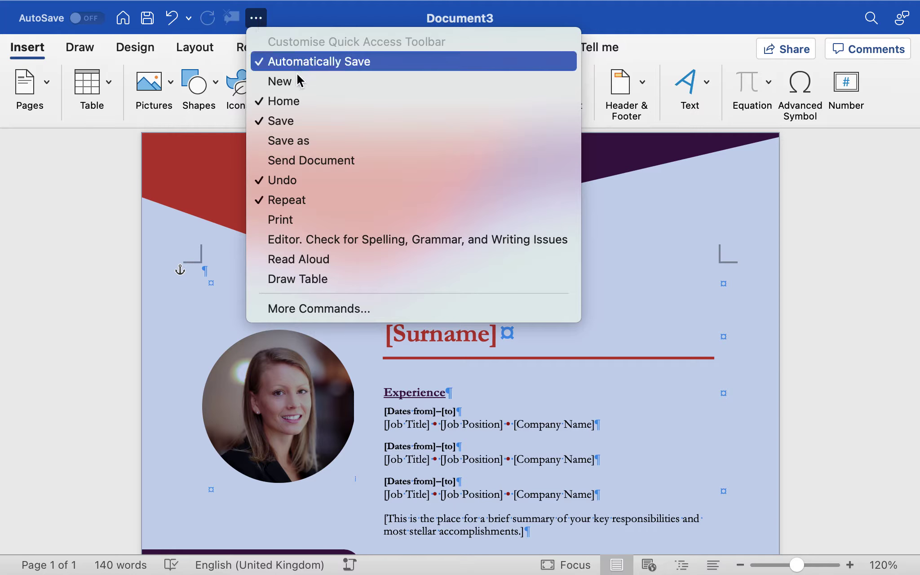
click(300, 309)
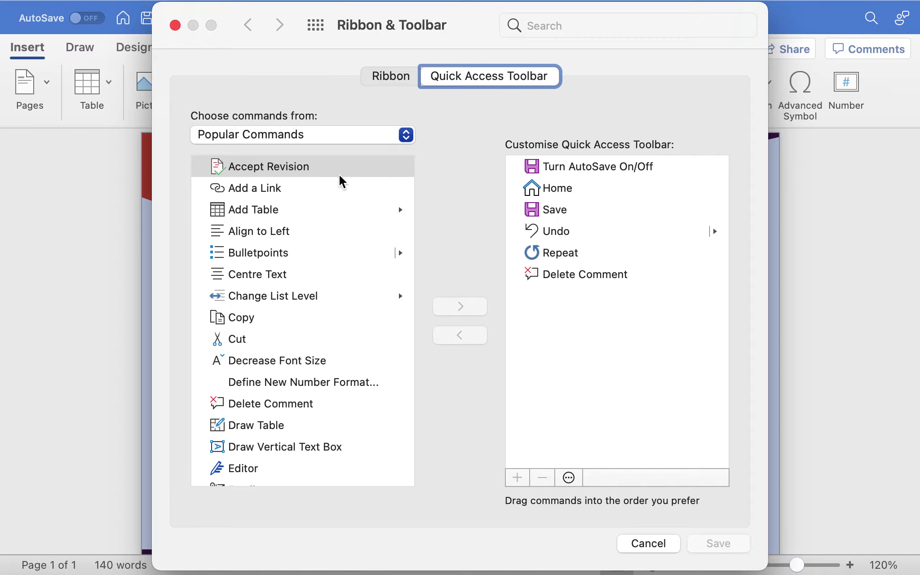
click(372, 77)
click(528, 231)
click(722, 544)
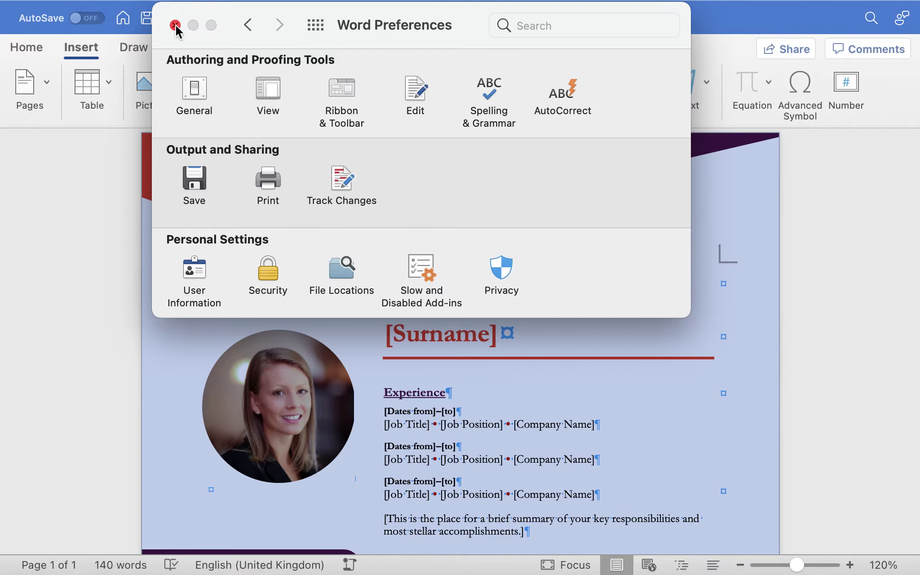
click(174, 26)
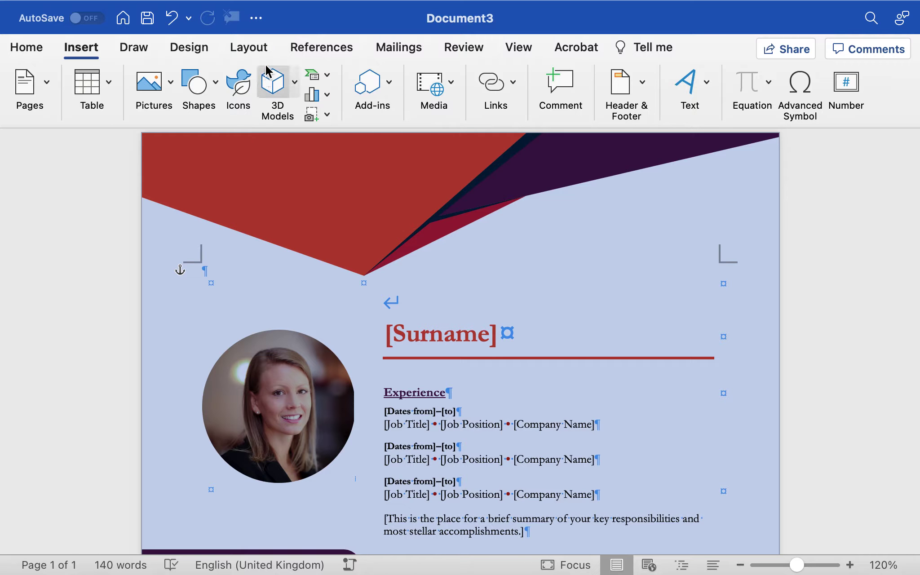
Step: Add a new custom tab to the main ribbon tabs in the Ribbon customisation settings
click(256, 20)
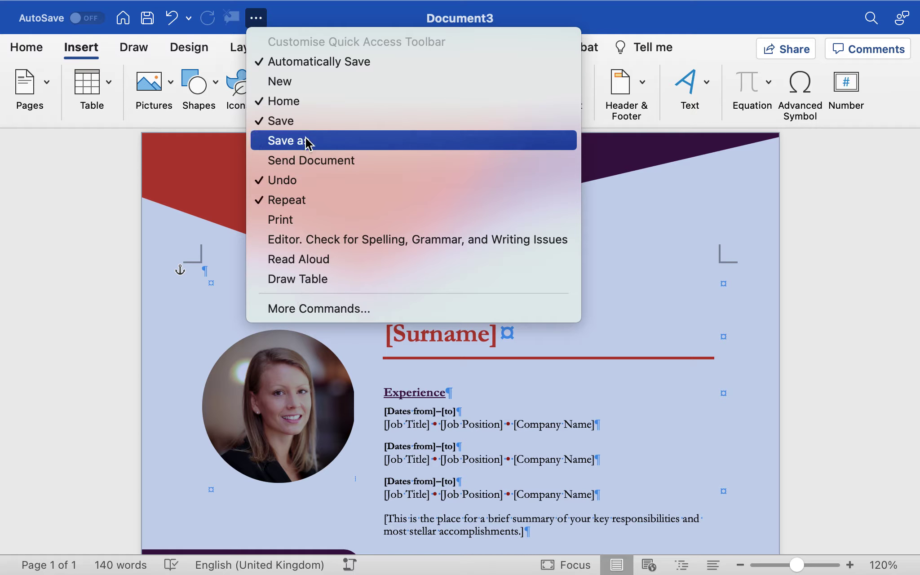
click(306, 307)
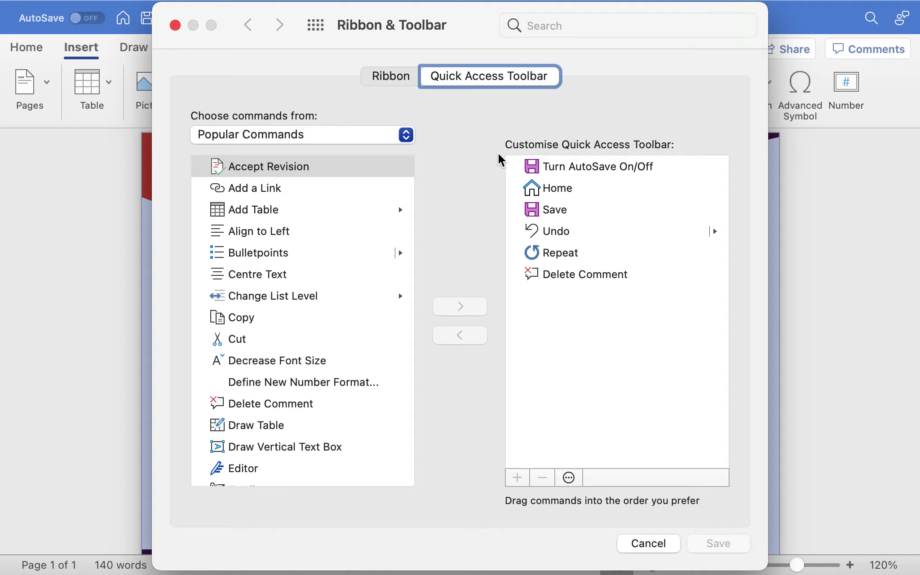
click(395, 77)
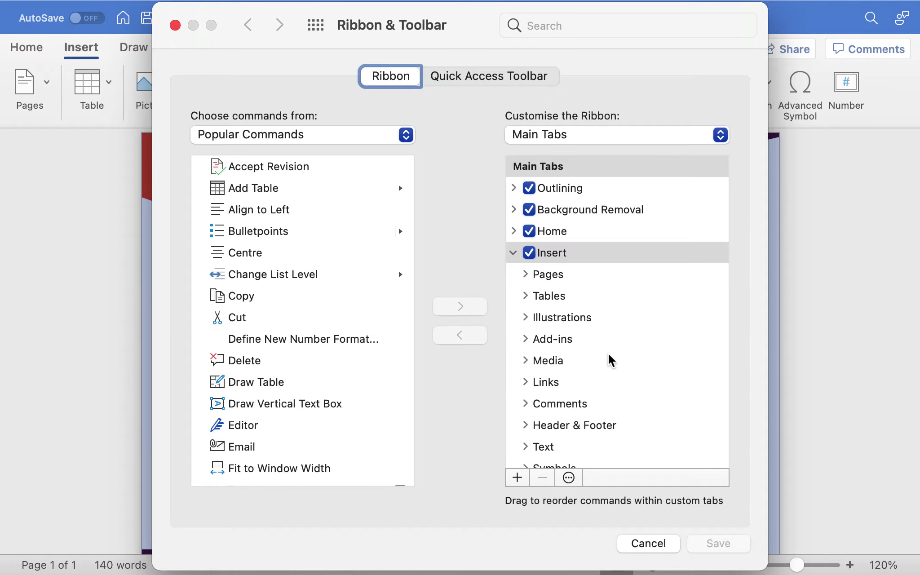
click(516, 478)
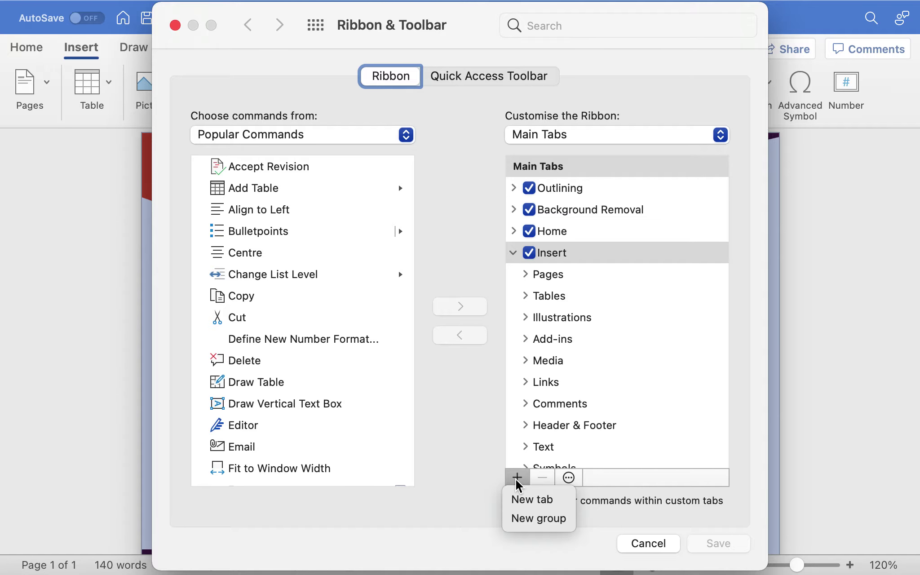
click(527, 501)
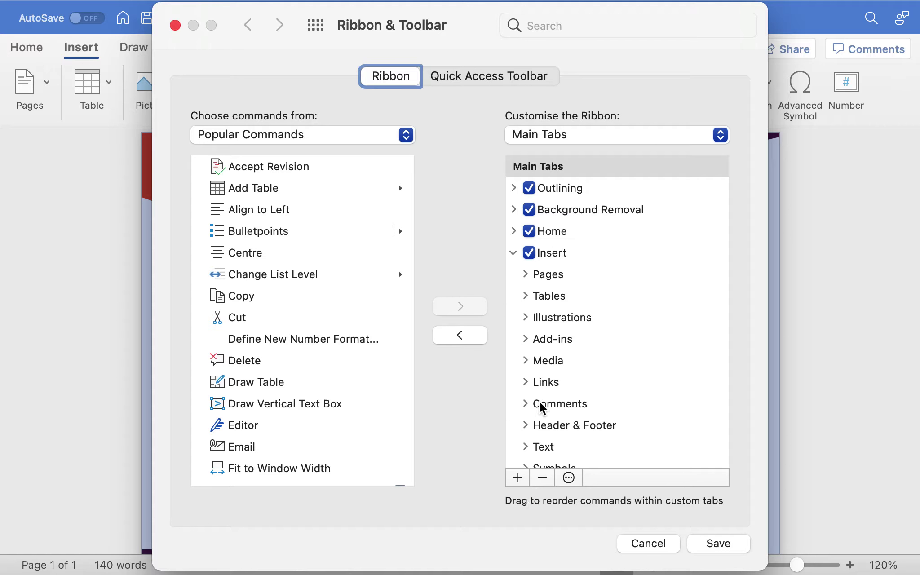
Step: Rename the new custom ribbon tab as UighurIT
click(513, 252)
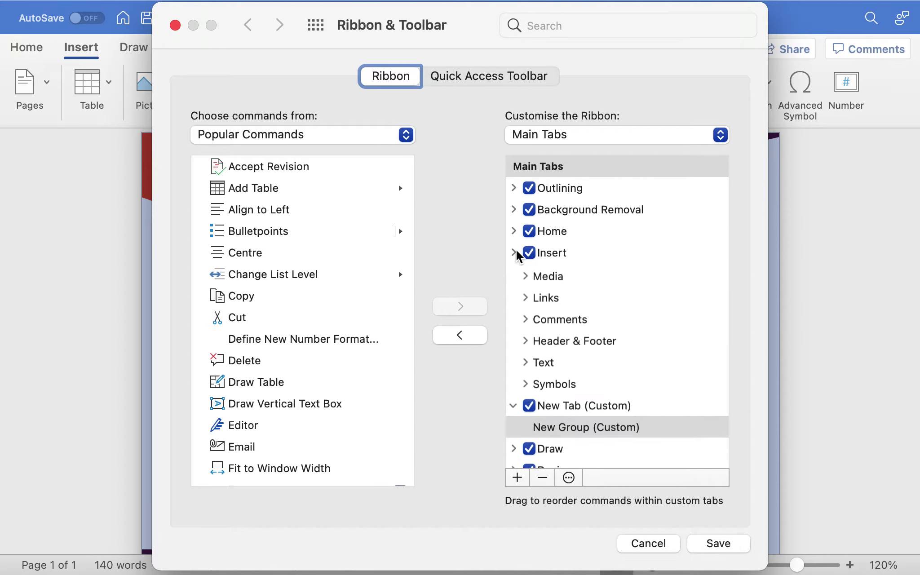
click(554, 277)
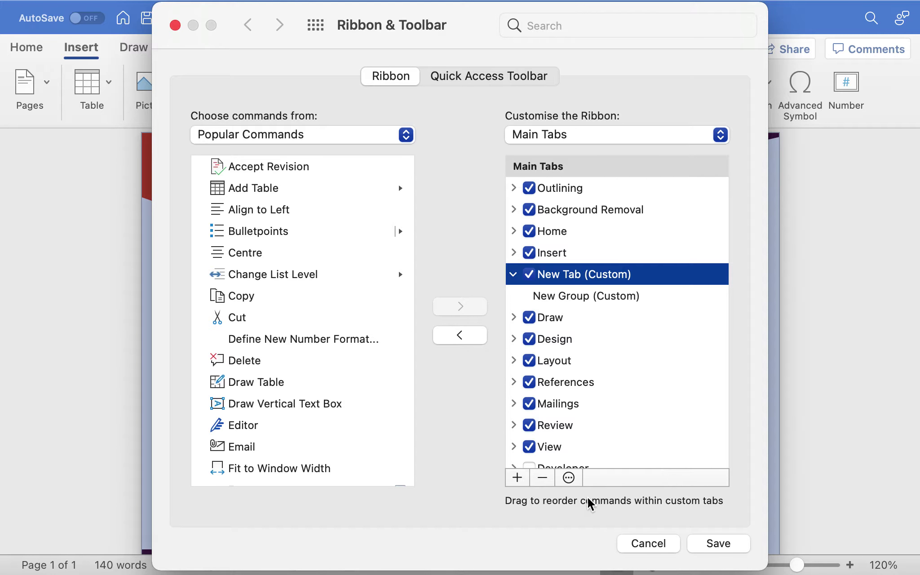
click(568, 477)
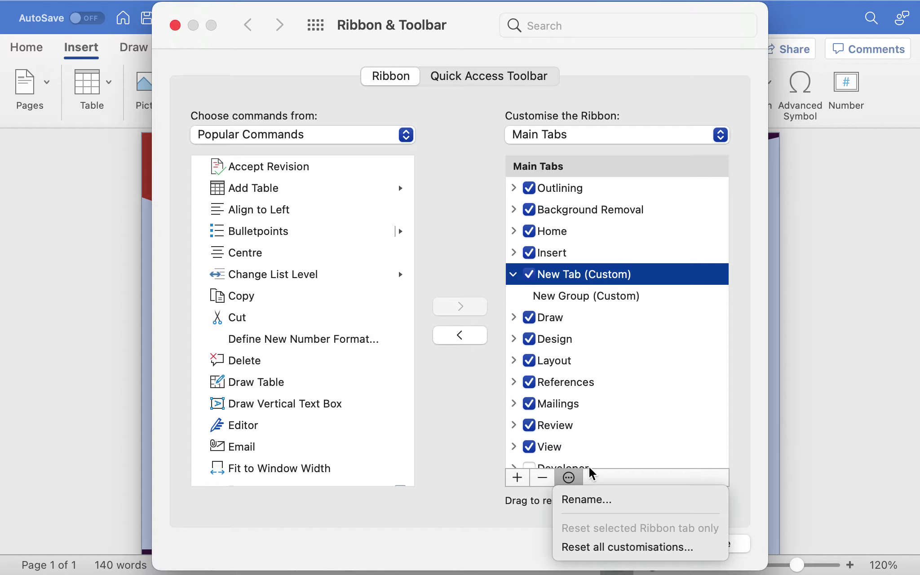
click(584, 499)
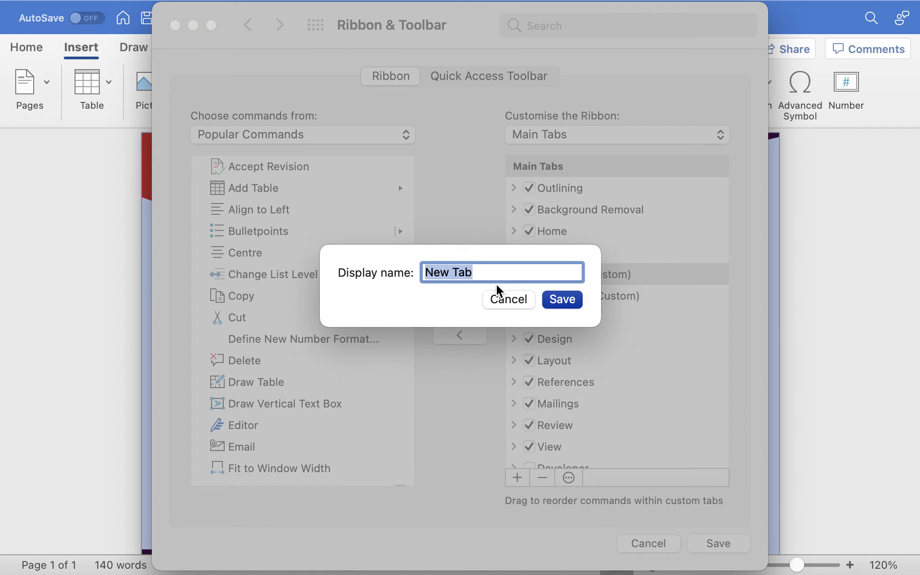
text(Uig)
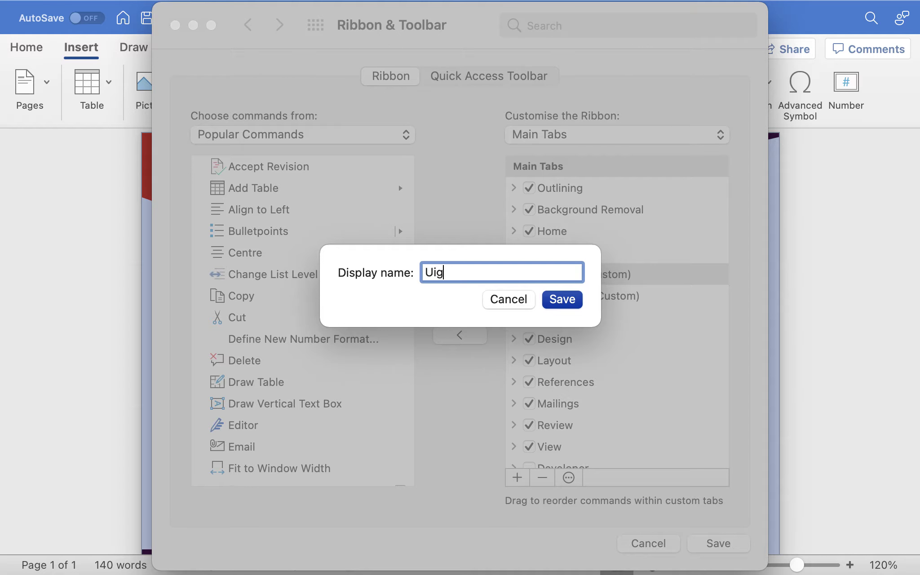
text(hurIt)
key(BackSpace)
text(T)
click(572, 300)
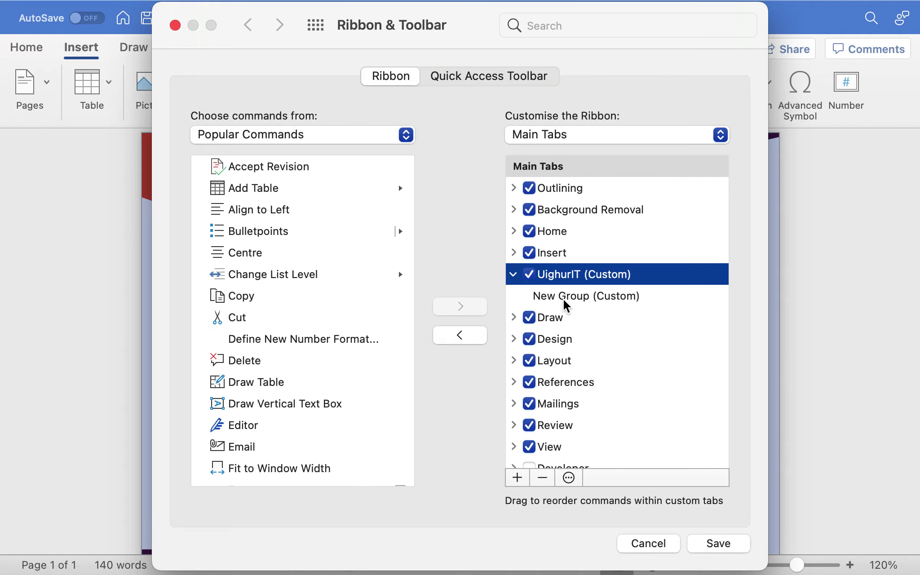
Step: Rename the new group under the UighurIT tab as Qolay
click(568, 300)
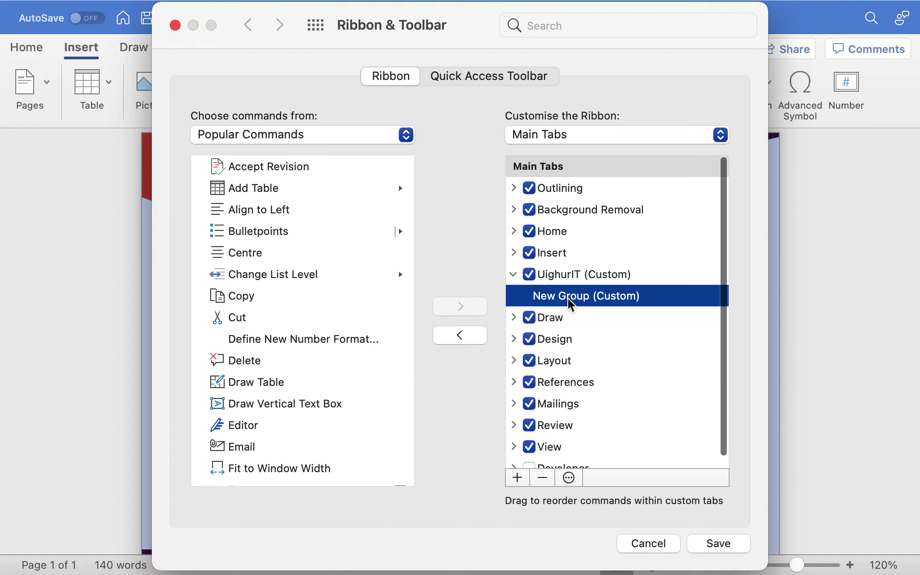
click(572, 479)
click(577, 500)
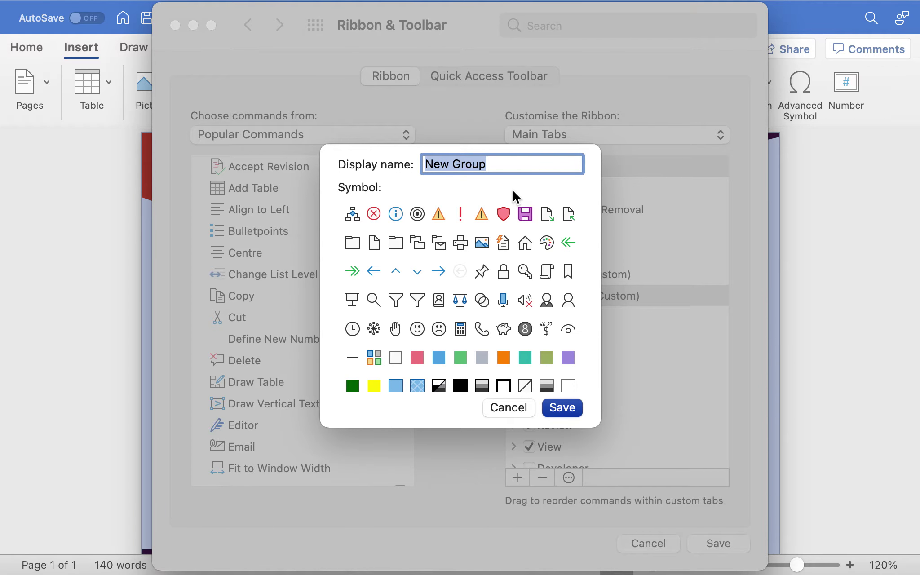
text(q0)
key(BackSpace)
key(BackSpace)
text(Qlay)
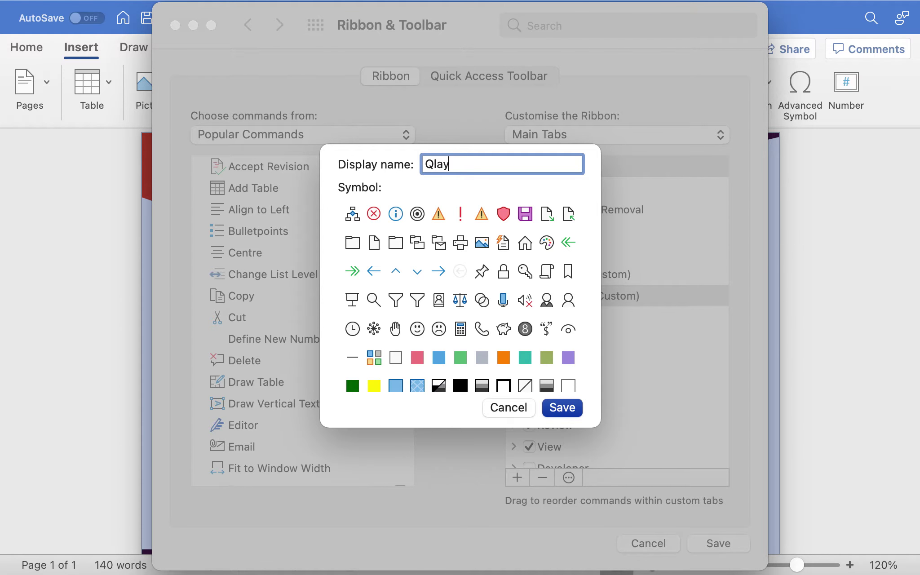
key(BackSpace)
key(BackSpace)
key(BackSpace)
text(olay)
click(556, 404)
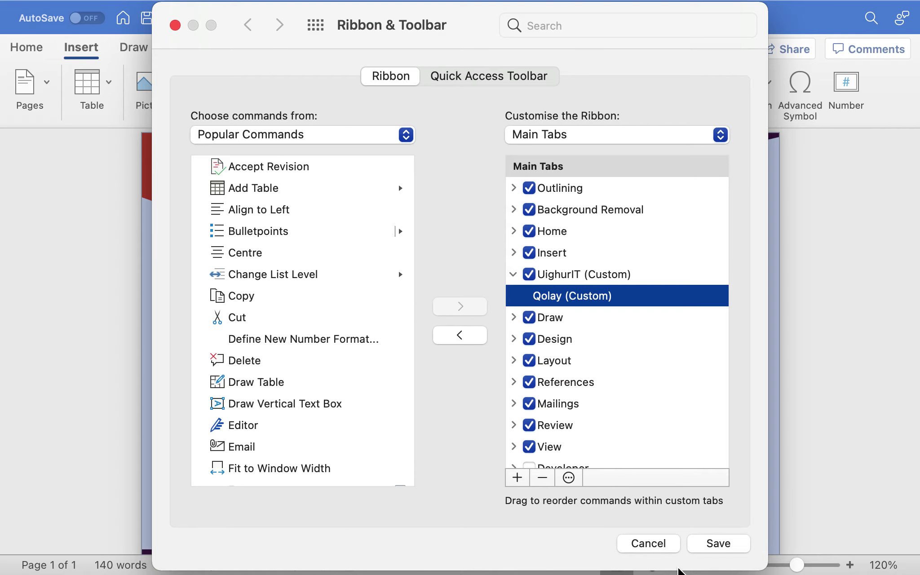
Step: Save the ribbon changes, close the preferences and display the UighurIT tab
click(717, 544)
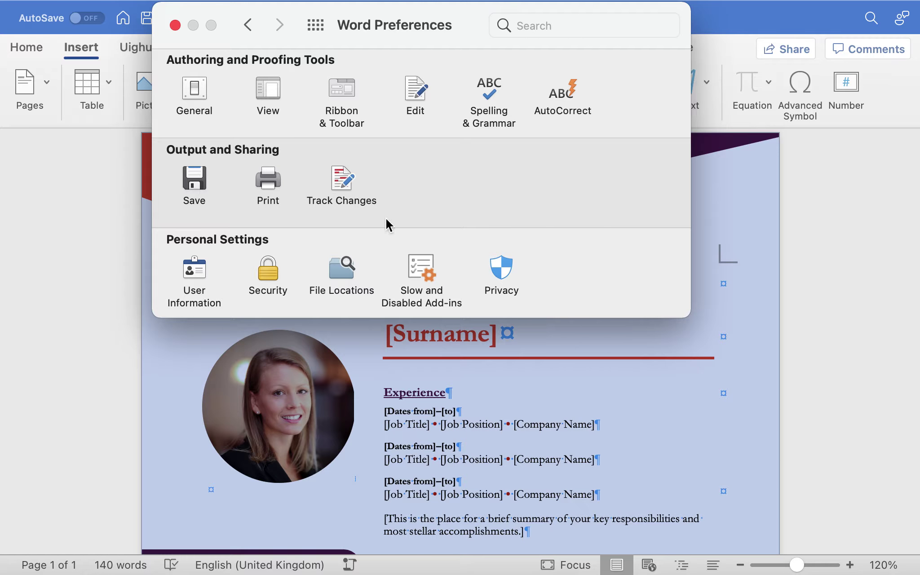
click(174, 25)
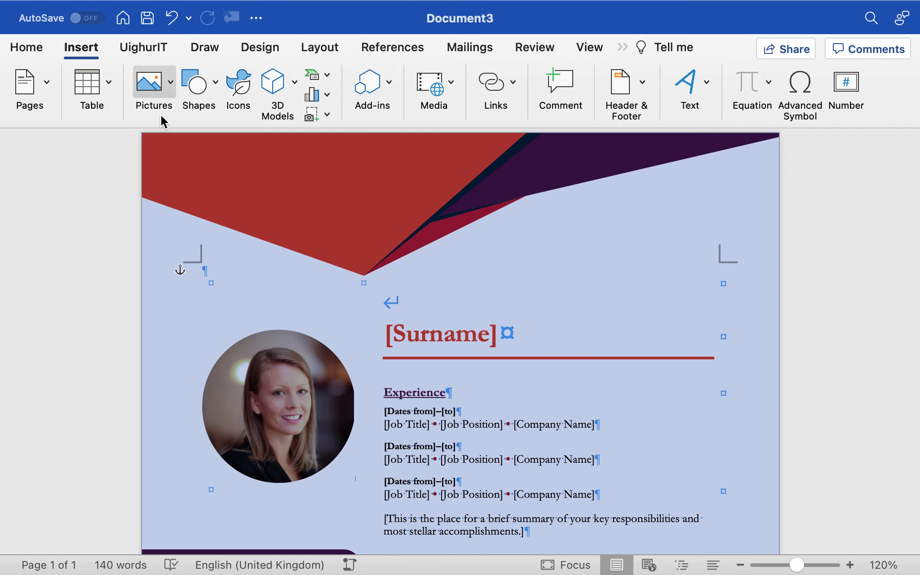
click(35, 52)
click(151, 51)
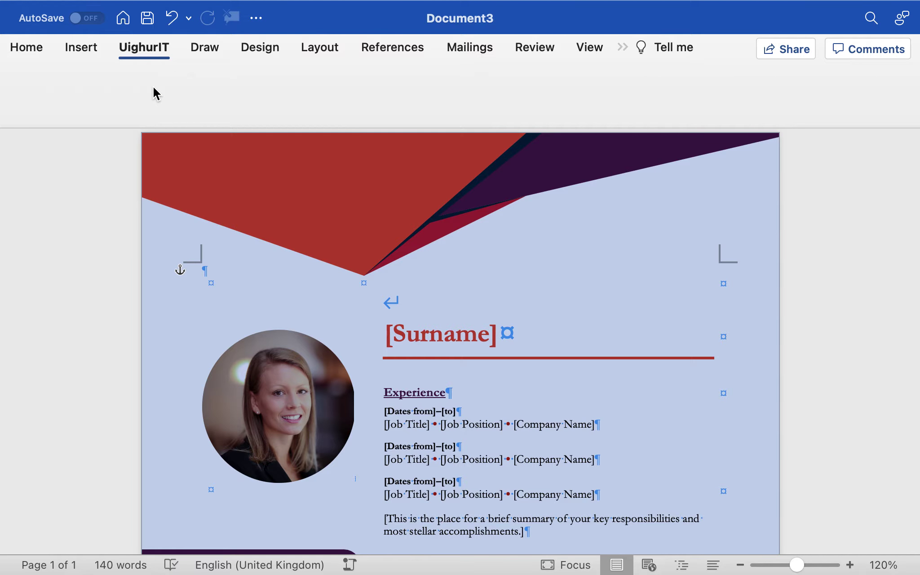
Step: Reopen the Ribbon customisation settings, select the UighurIT custom tab and look through the popular commands
click(254, 22)
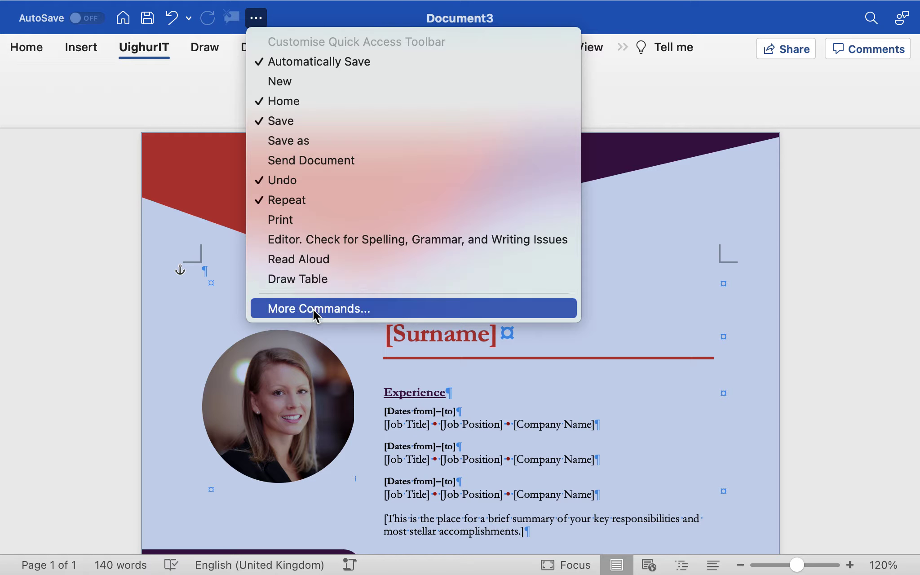
click(290, 307)
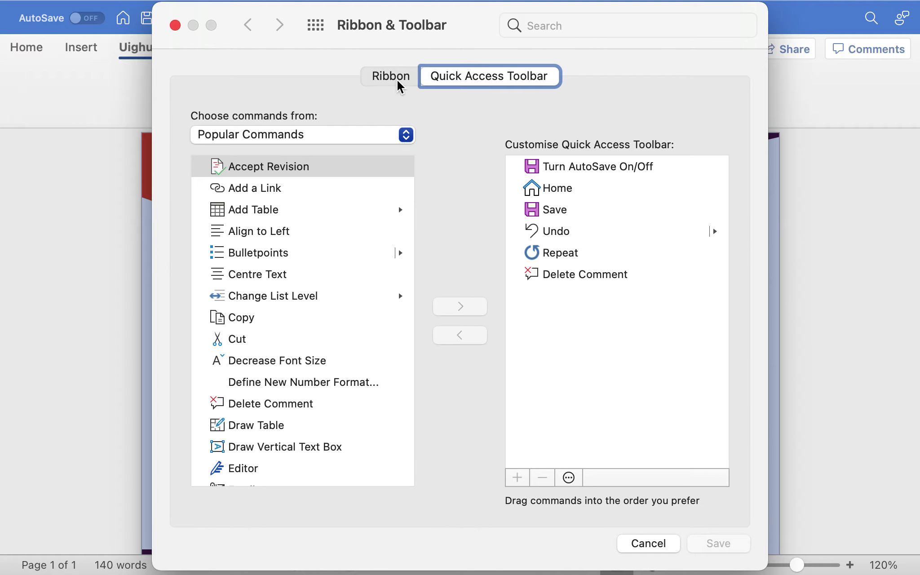
click(398, 85)
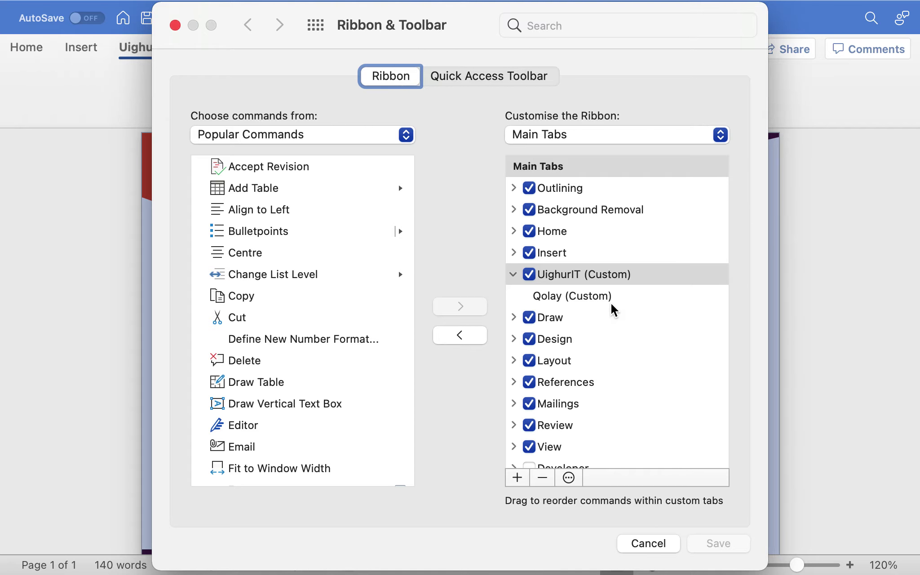
click(558, 300)
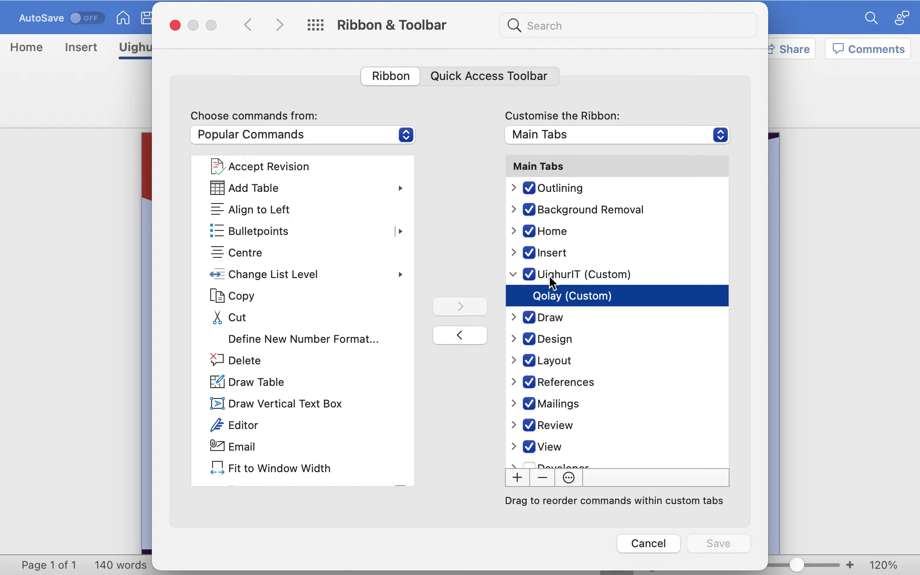
click(549, 277)
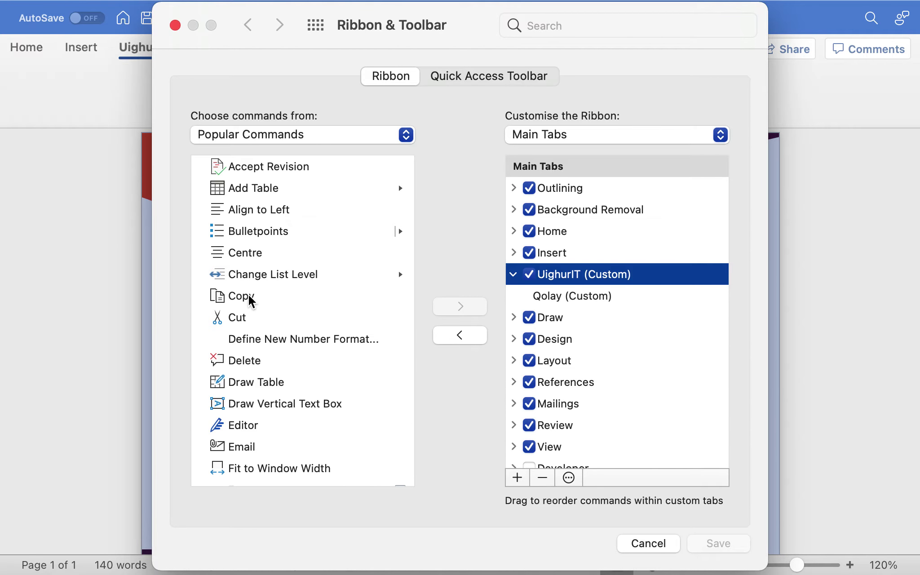
scroll(260, 339, down, 5)
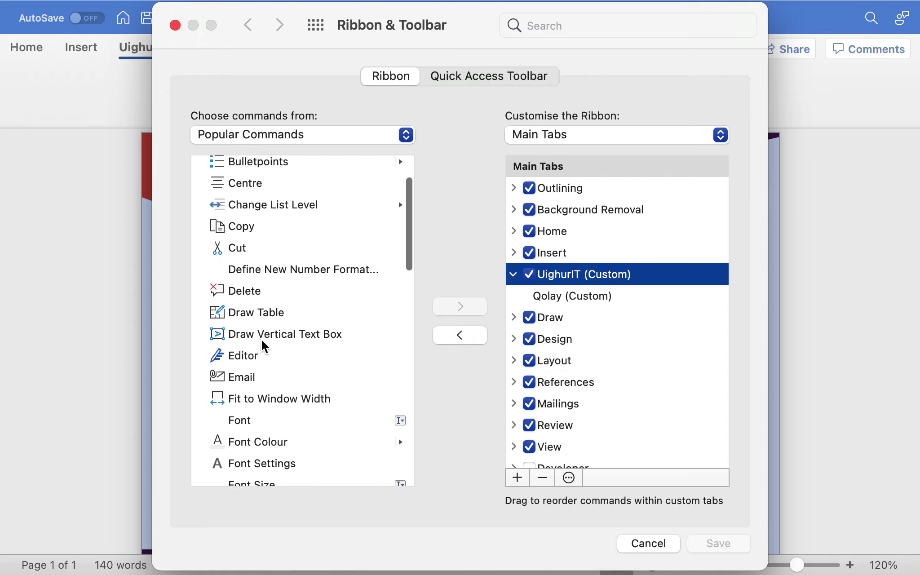
scroll(262, 340, down, 3)
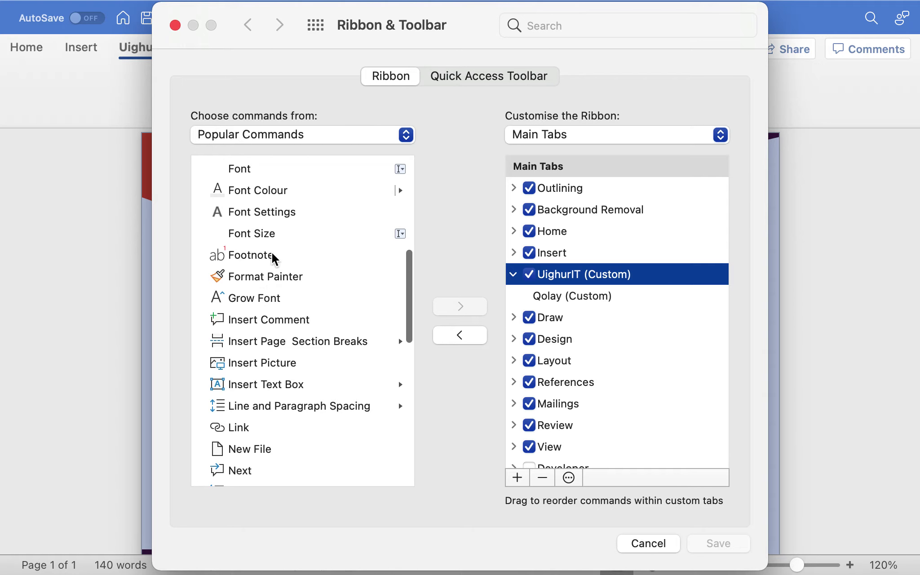
scroll(272, 254, up, 8)
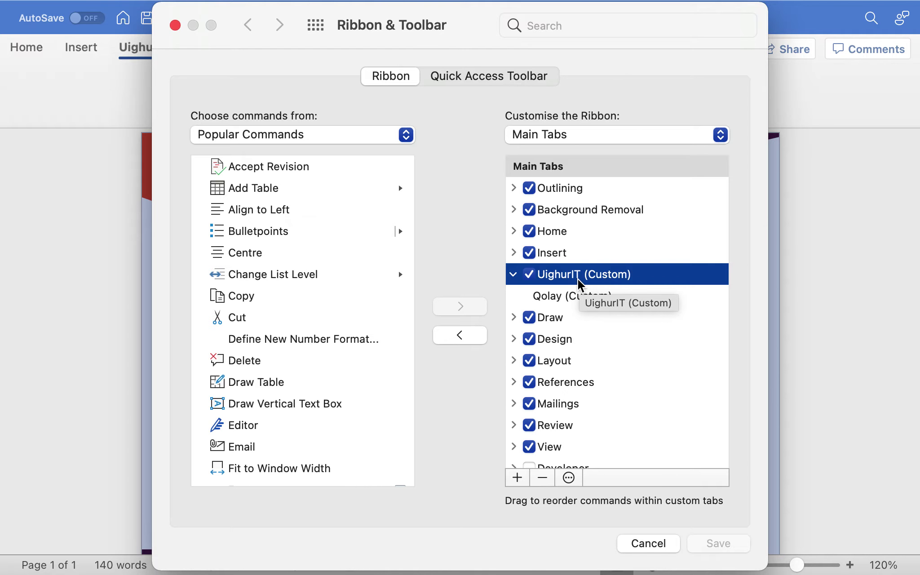
Step: Add the Delete command to the Qolay group of the UighurIT tab
click(555, 304)
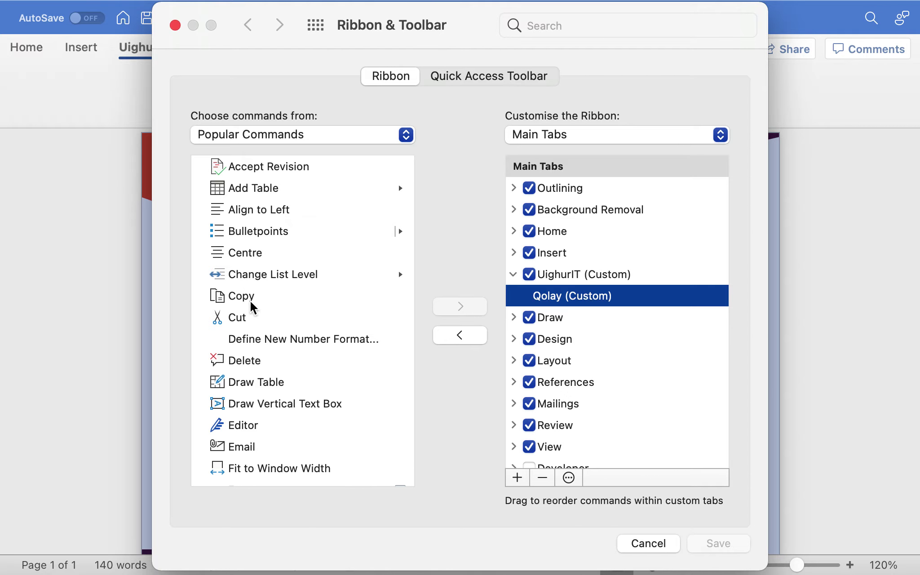
scroll(250, 305, down, 2)
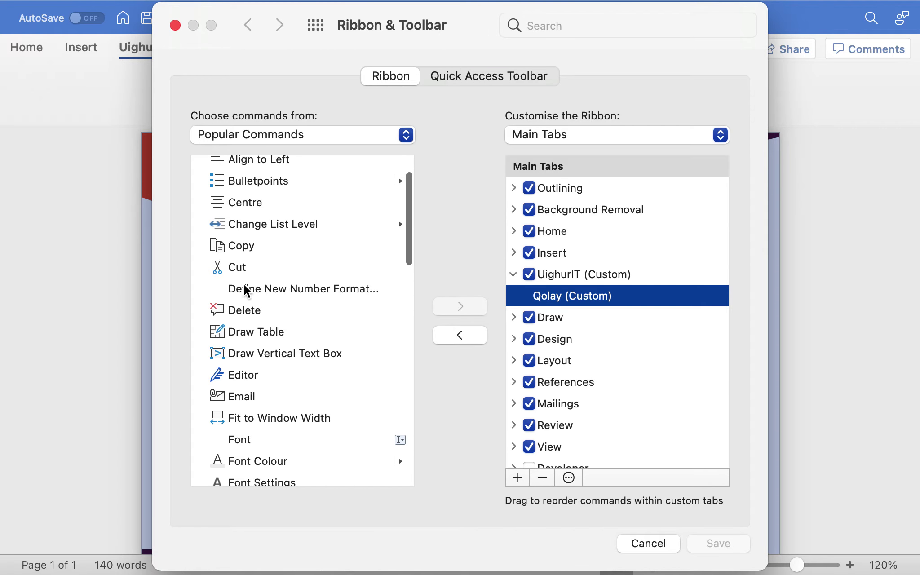
scroll(248, 288, up, 2)
click(242, 362)
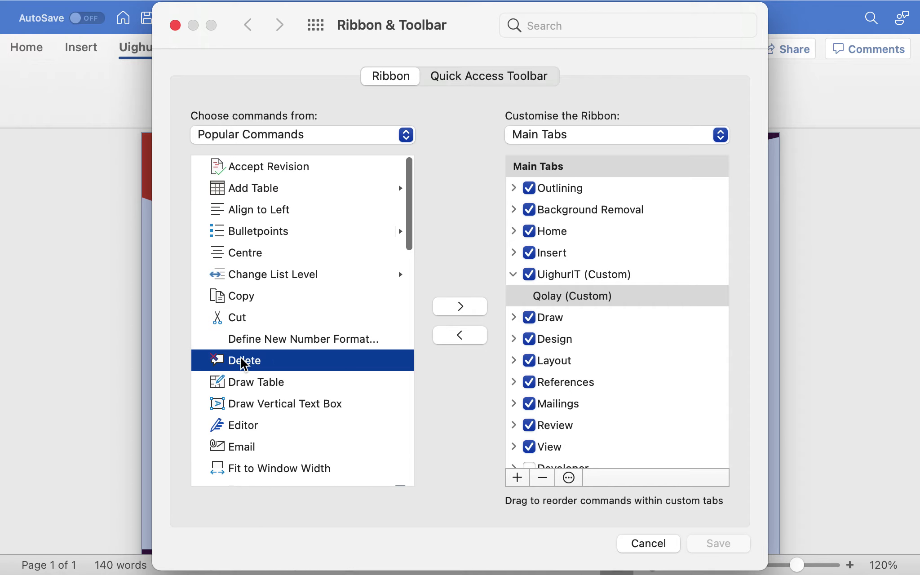
click(576, 298)
click(263, 362)
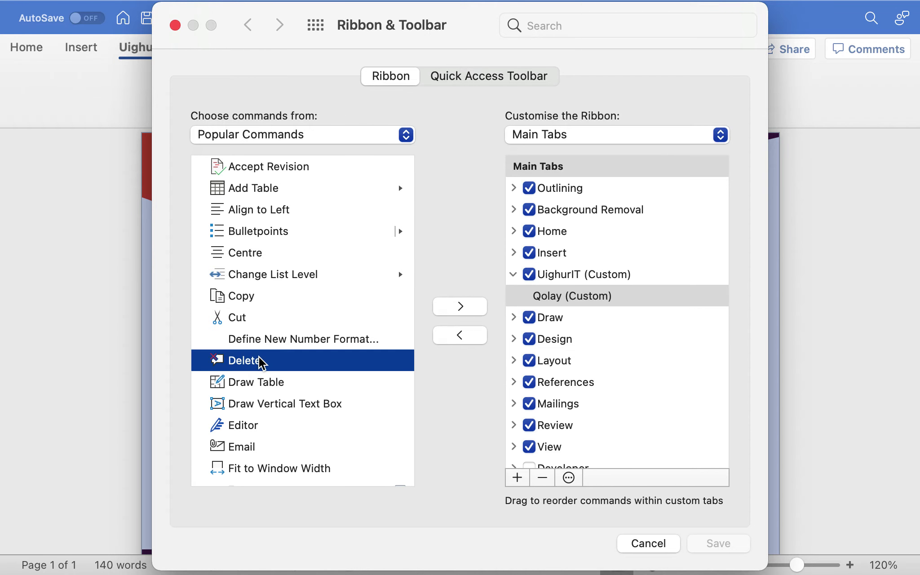
click(559, 300)
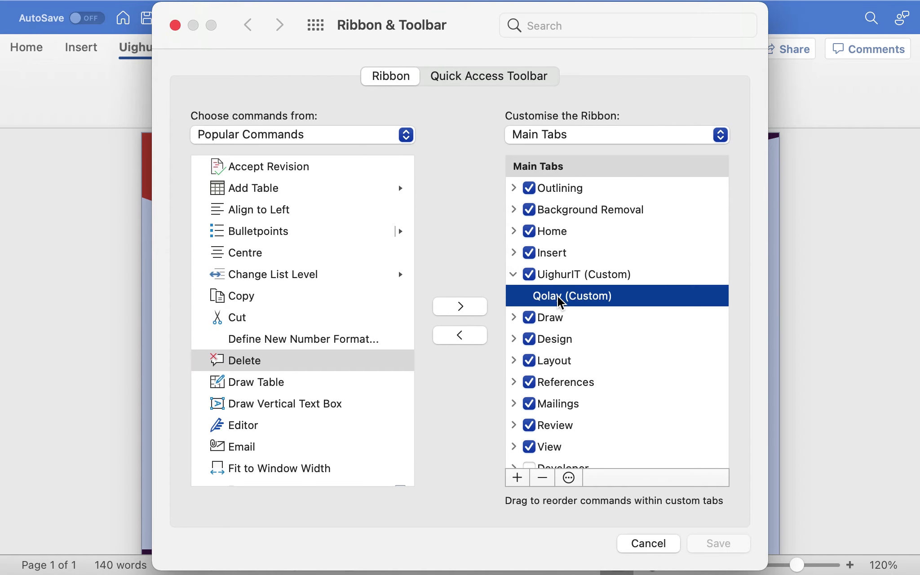
click(465, 308)
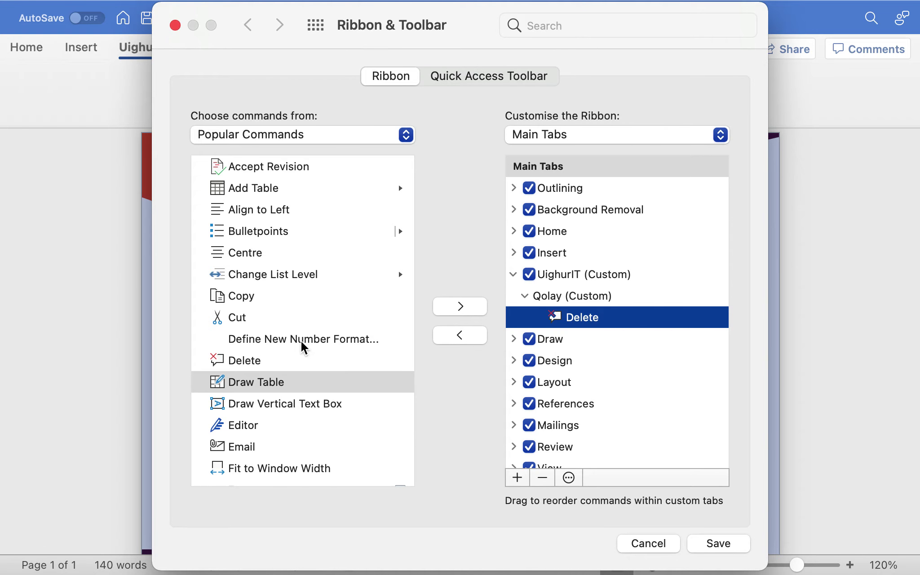
Step: Add the Cut and Copy commands to the Qolay group
click(242, 317)
click(470, 309)
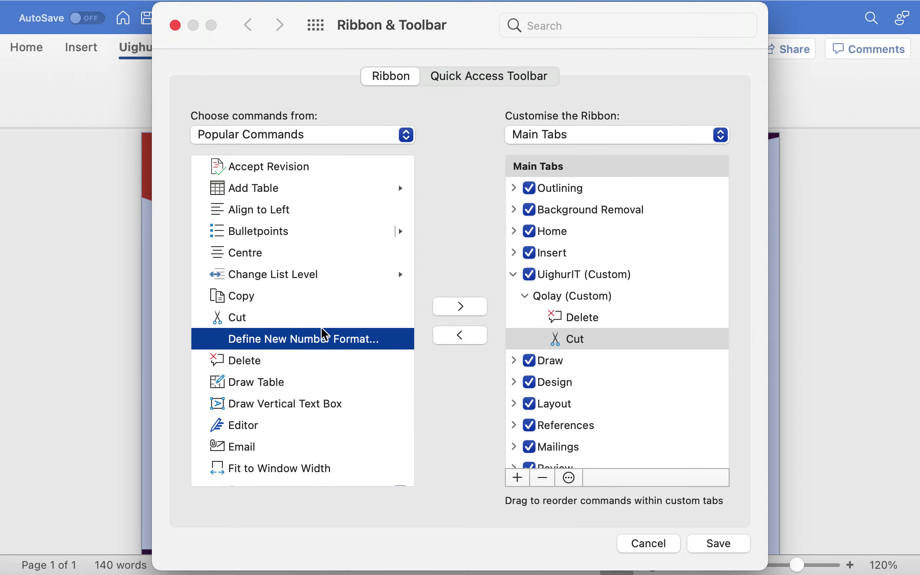
click(238, 297)
click(461, 310)
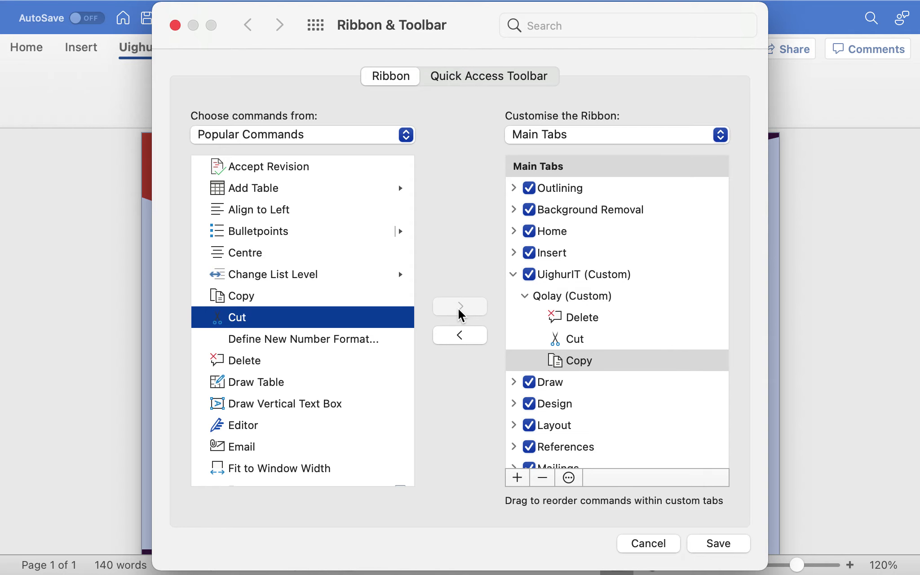
Step: Add the Font Size and Link commands to the Qolay group
scroll(272, 386, down, 5)
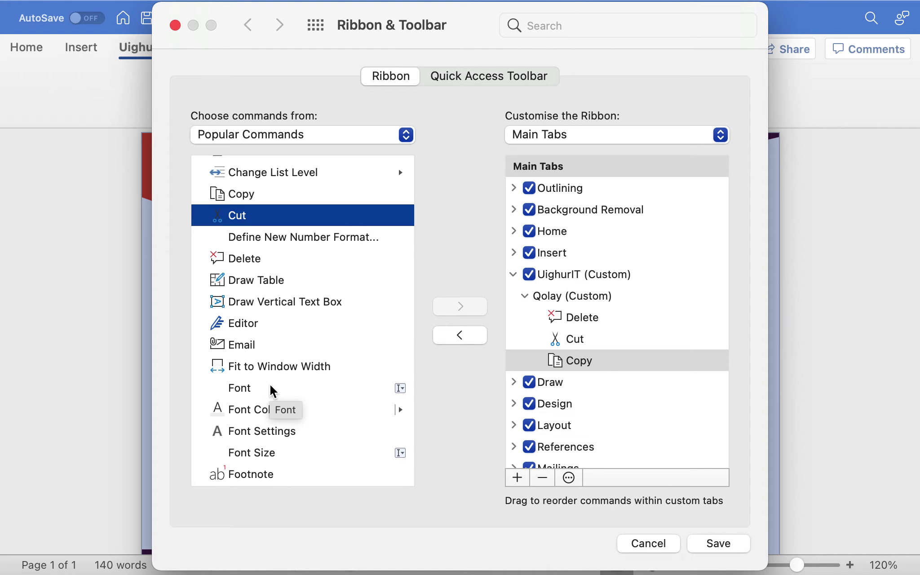
scroll(230, 426, down, 3)
click(257, 388)
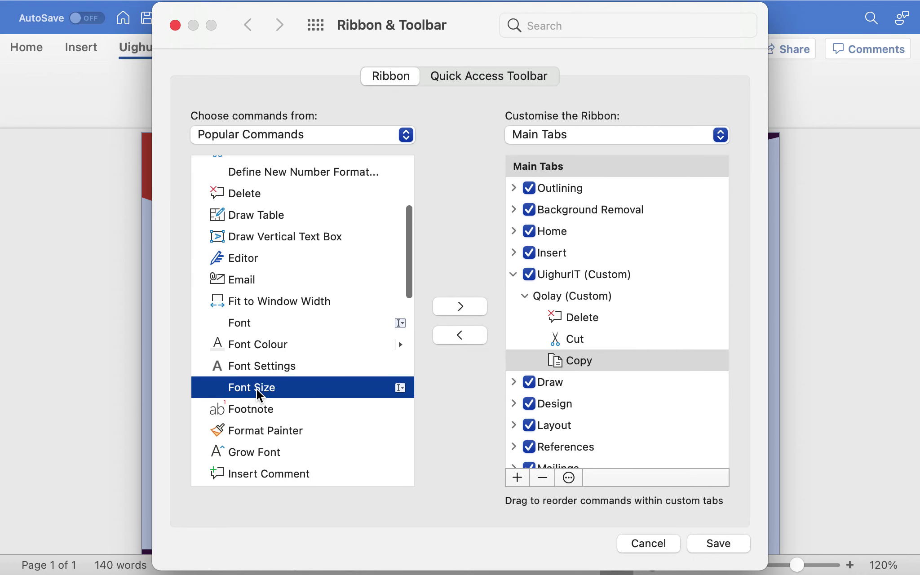
click(460, 306)
scroll(292, 408, down, 5)
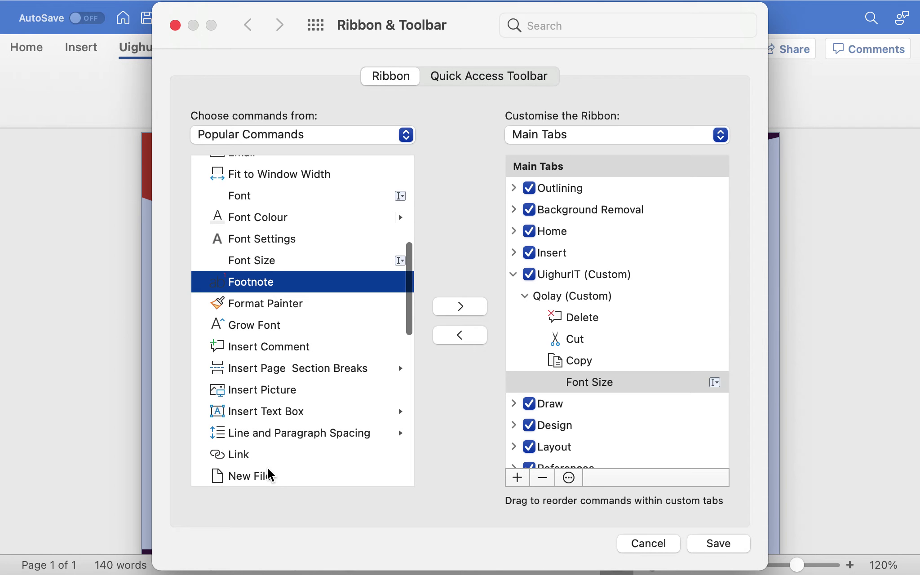
click(242, 458)
click(485, 305)
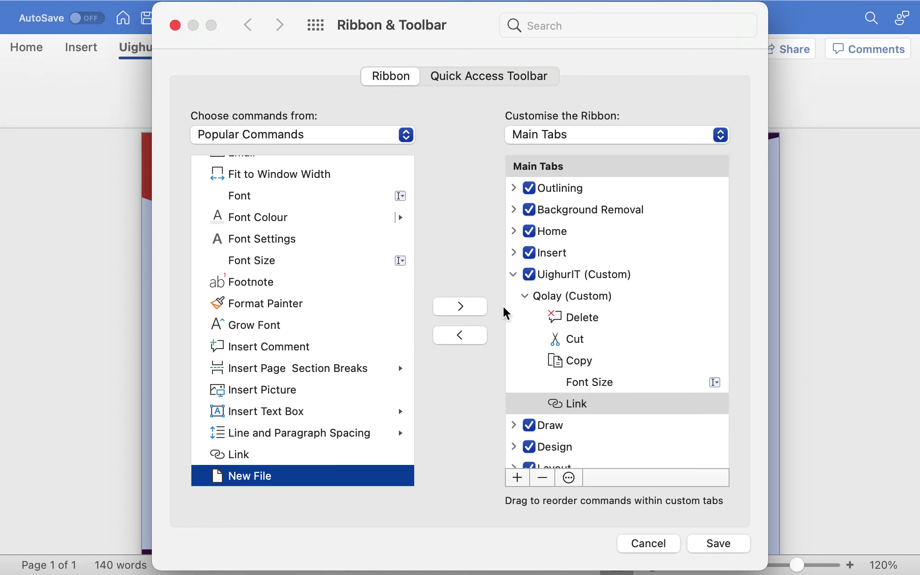
Step: Save the ribbon changes, close the preferences and check the font size choices on the UighurIT tab
click(719, 543)
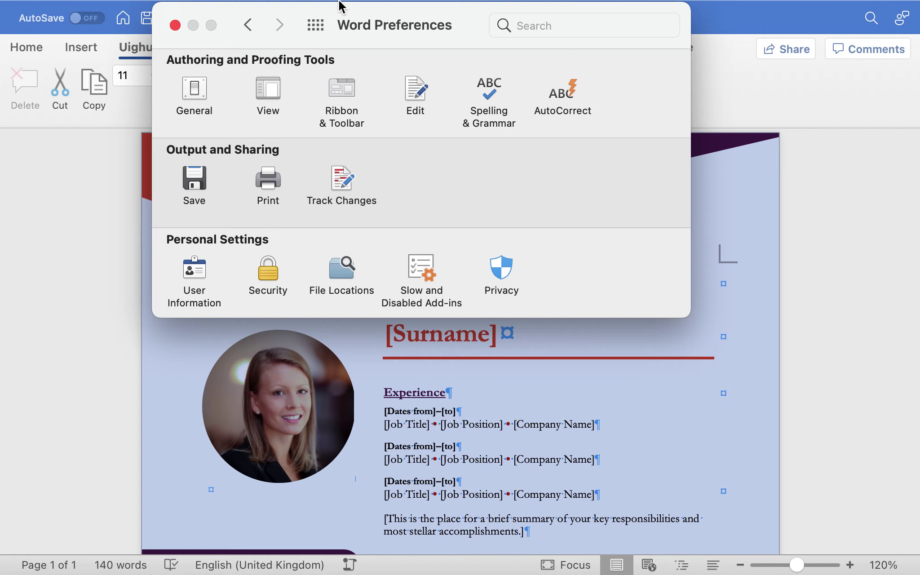
click(175, 25)
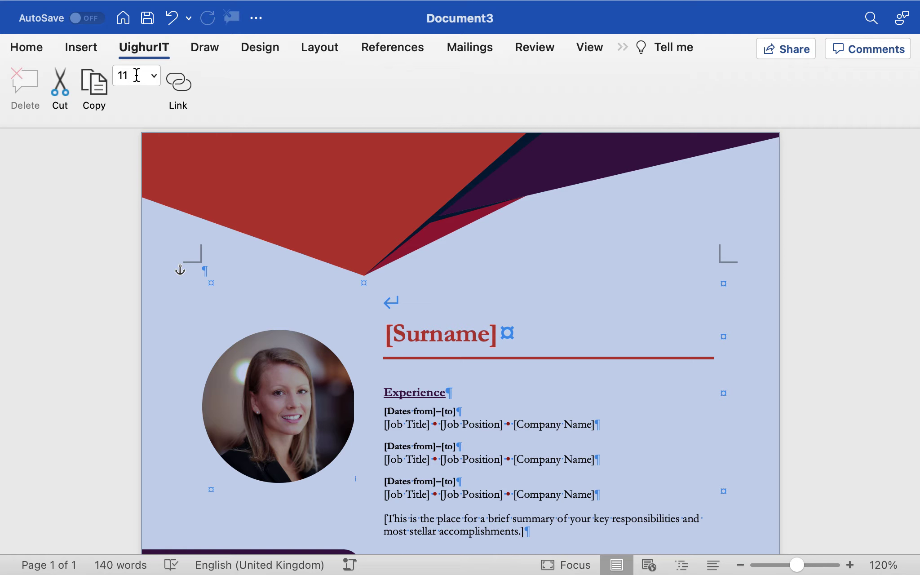
click(154, 75)
click(83, 209)
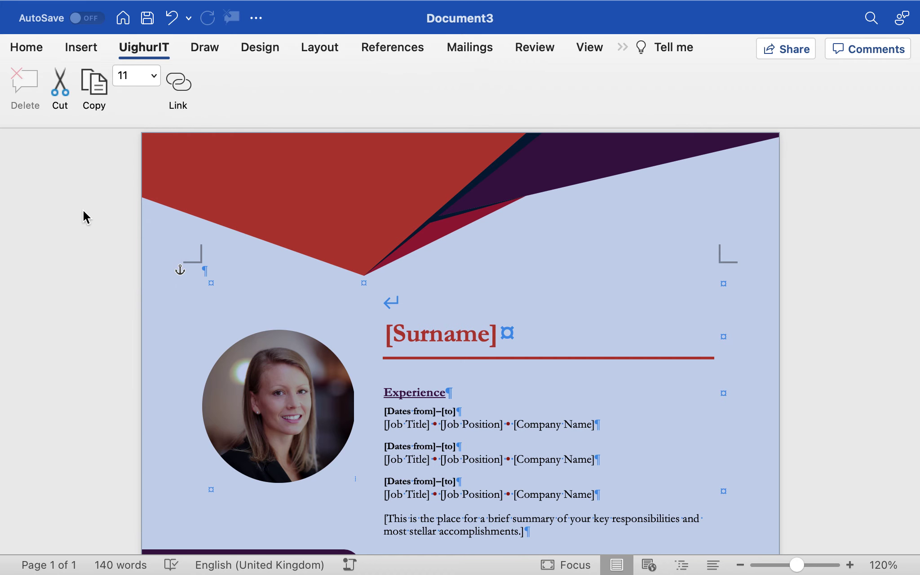